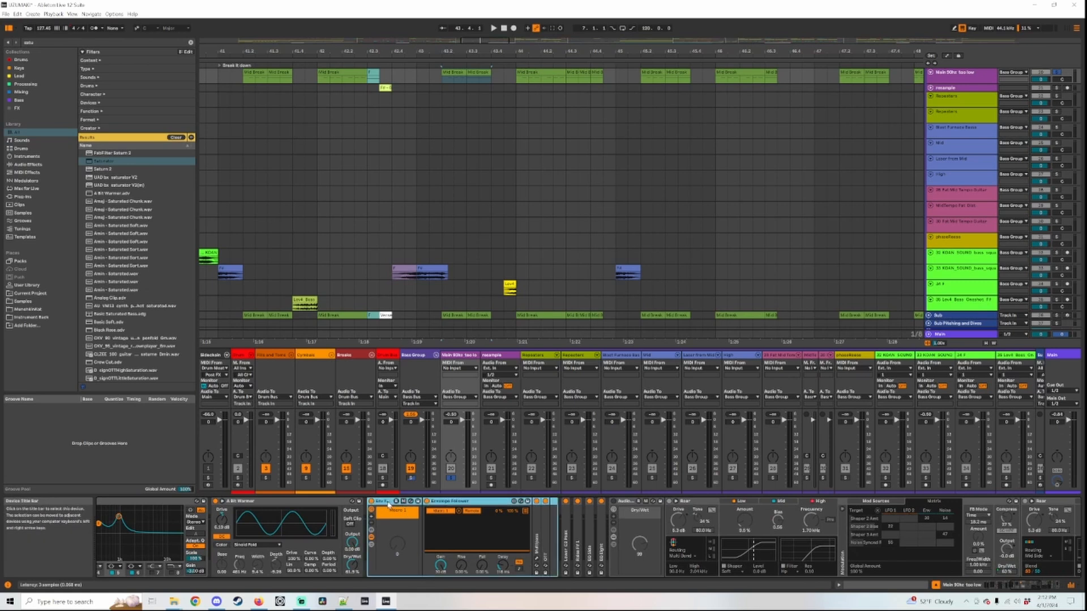
Fold the audio effect rack and unfold the separate Roar device following it in the device chain
left_click(628, 502)
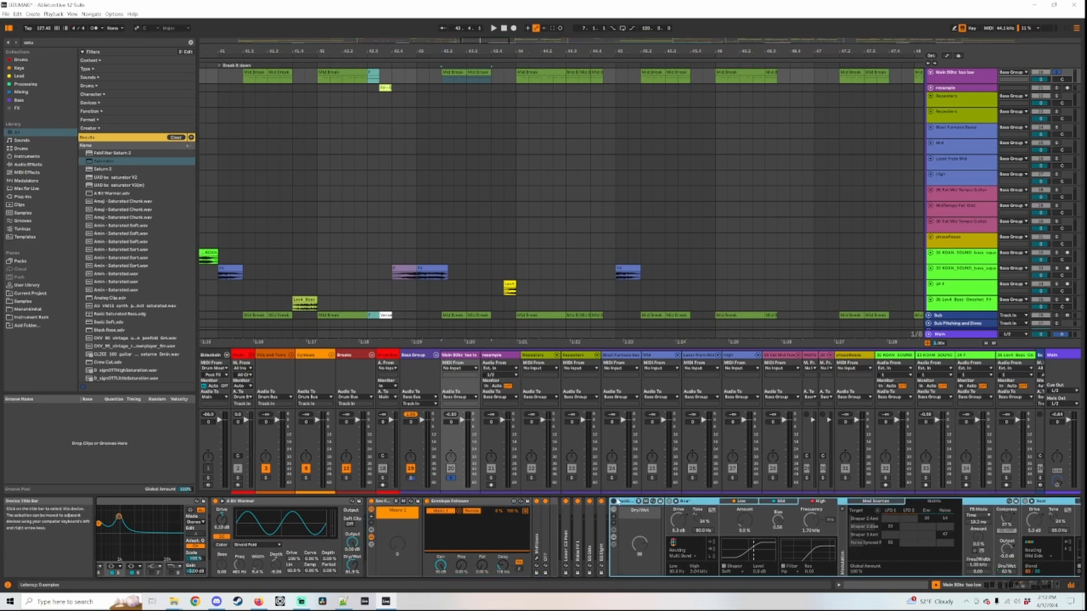
key("space")
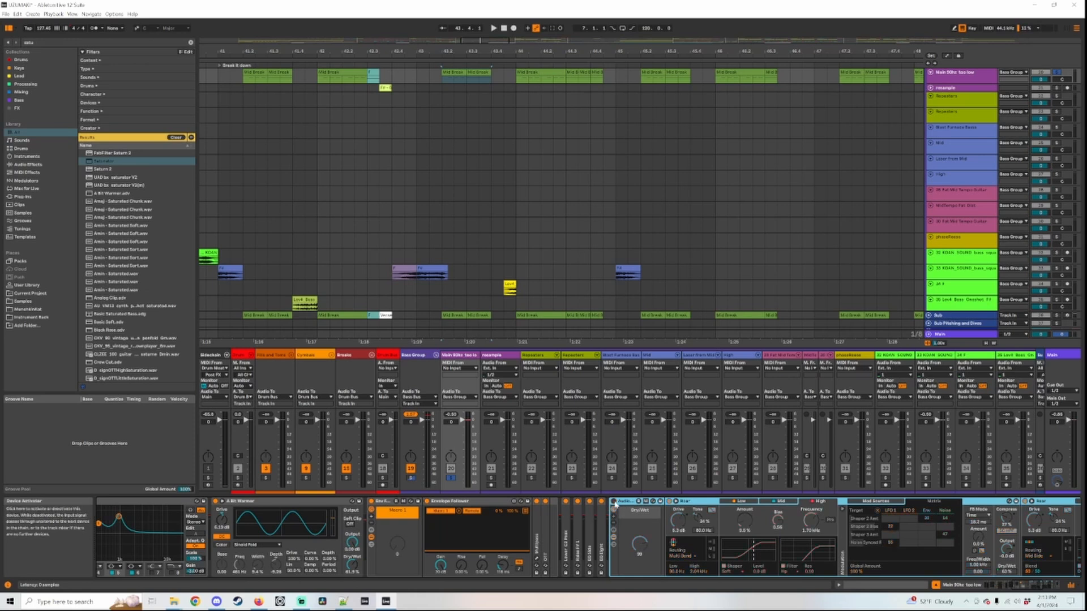
double_click(620, 503)
double_click(624, 533)
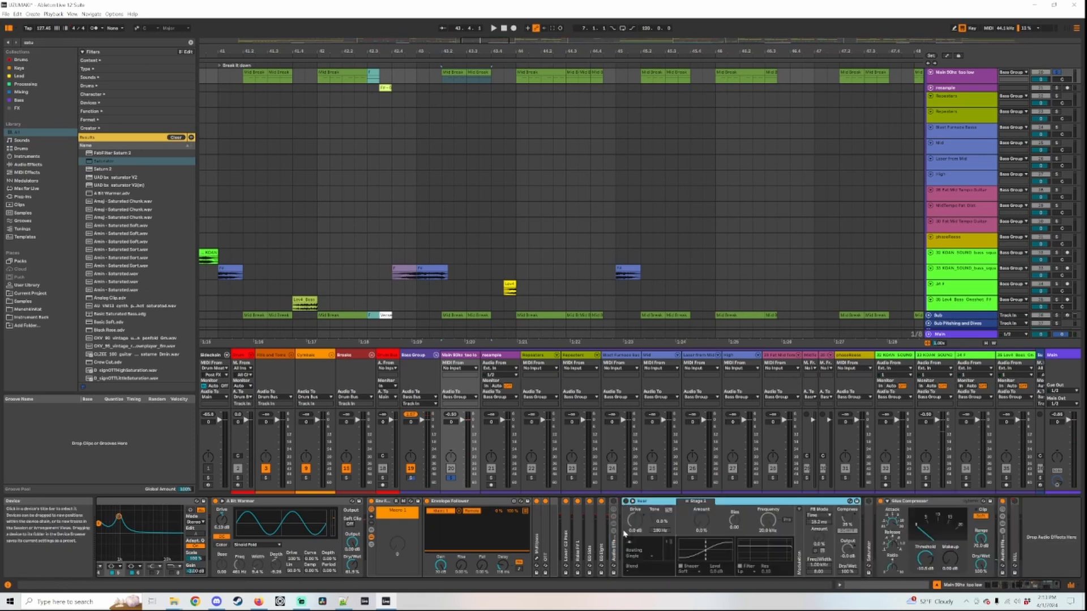
Open Roar's expanded view and unfold the Saturator device placed after it for comparison
left_click(632, 502)
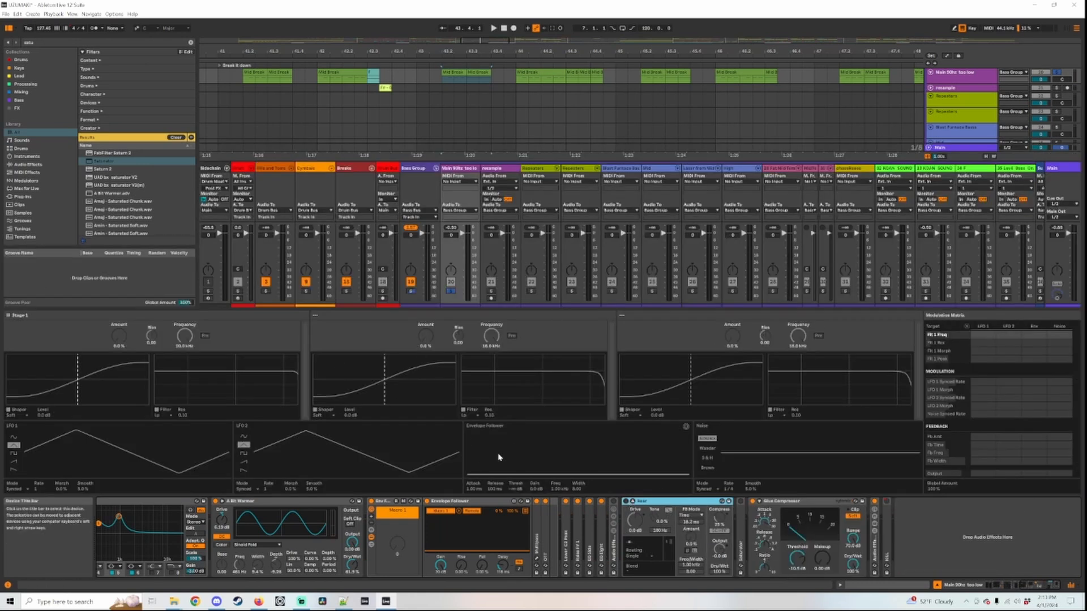
left_click(682, 506)
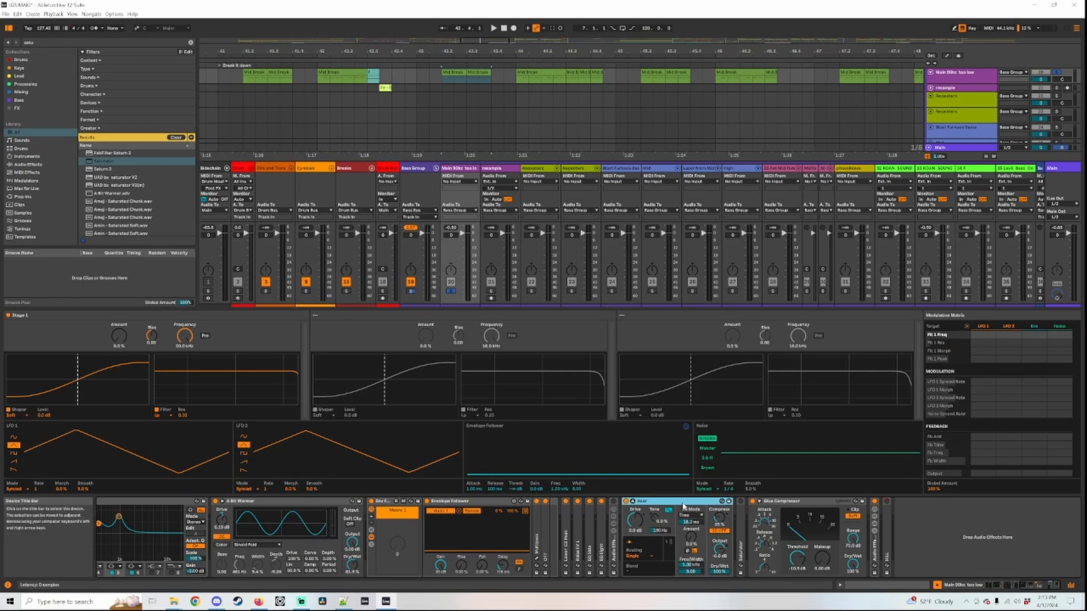
double_click(740, 532)
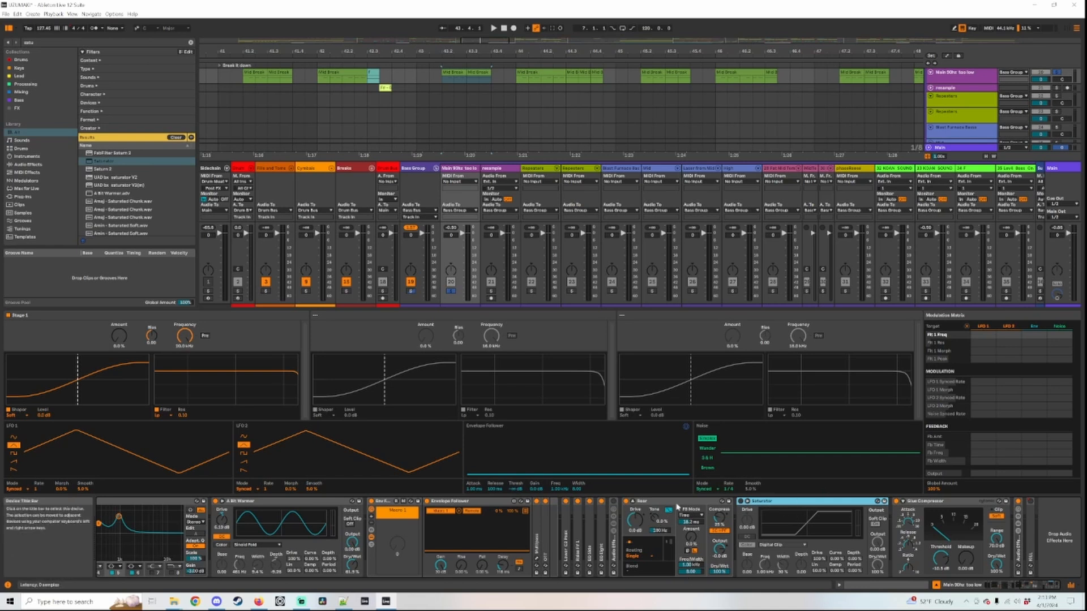
left_click(673, 503)
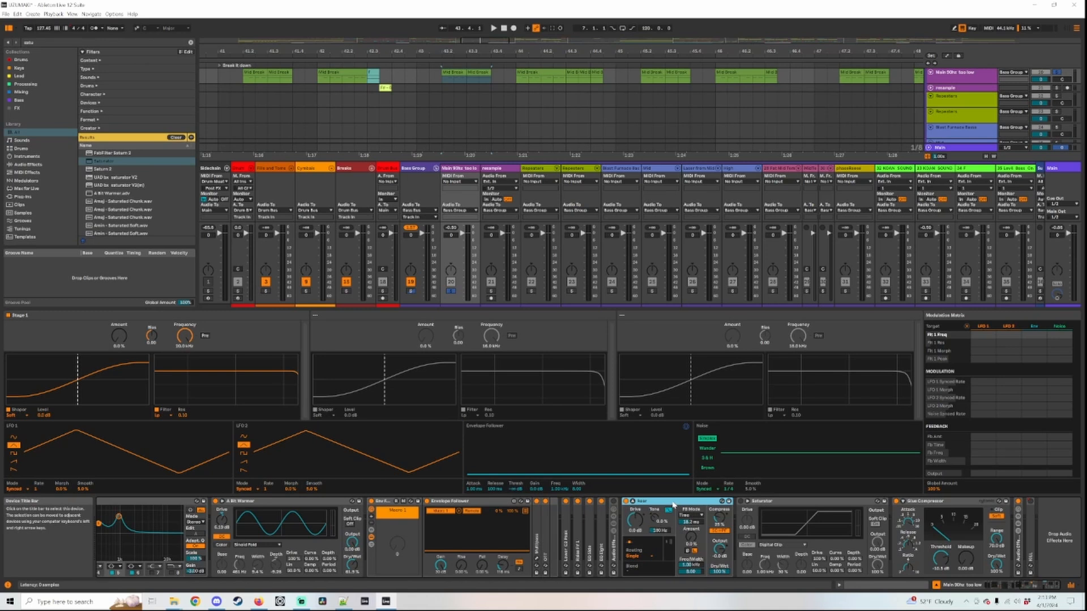
Look over Roar's routing modes, keep Single, and collapse its expanded view
left_click(650, 557)
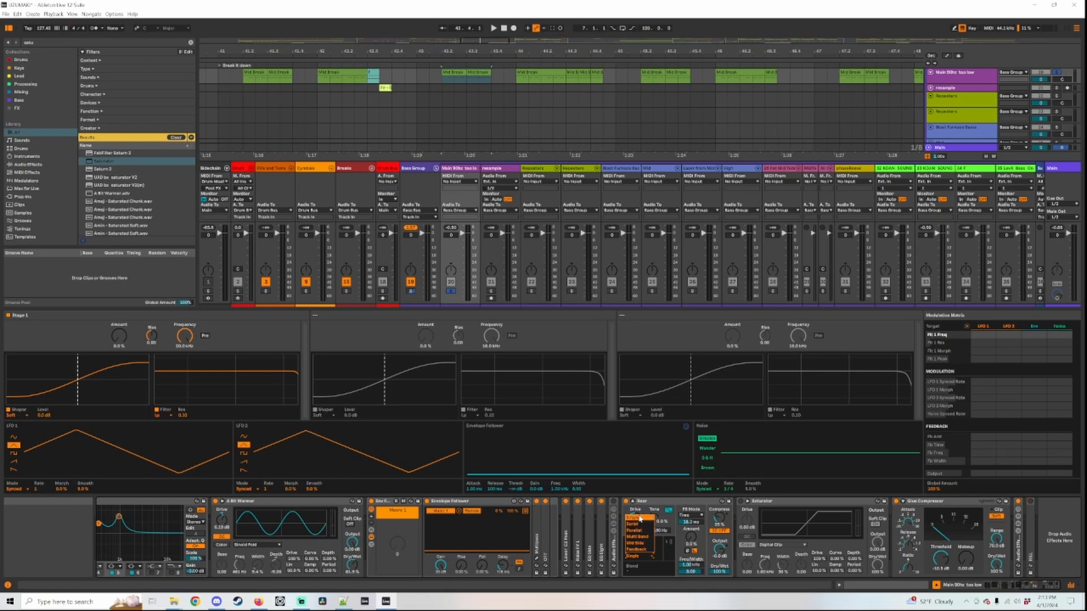
left_click(672, 503)
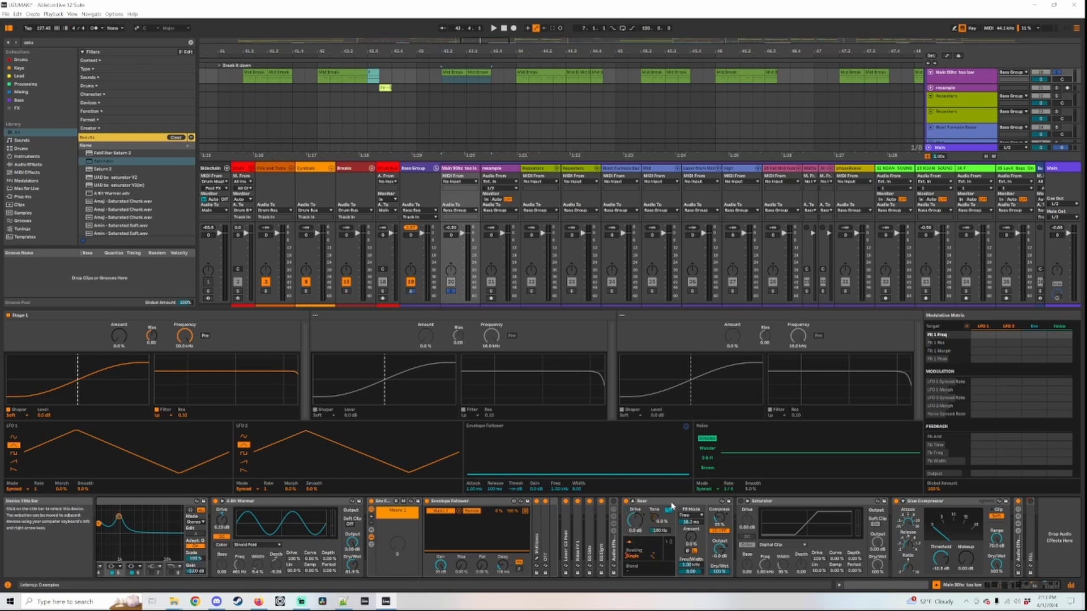
left_click(801, 504)
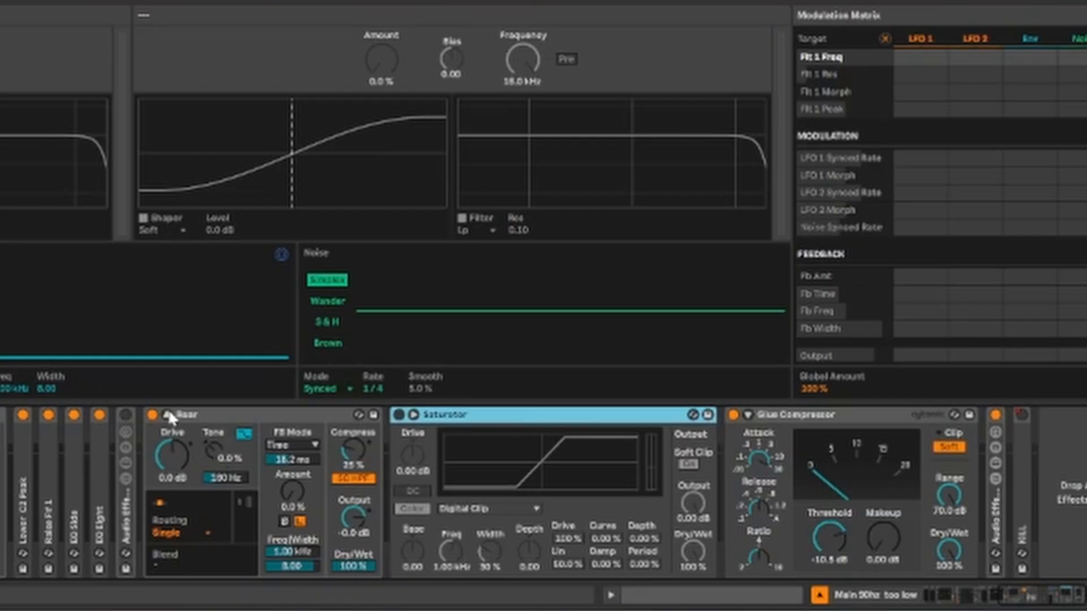
left_click(168, 415)
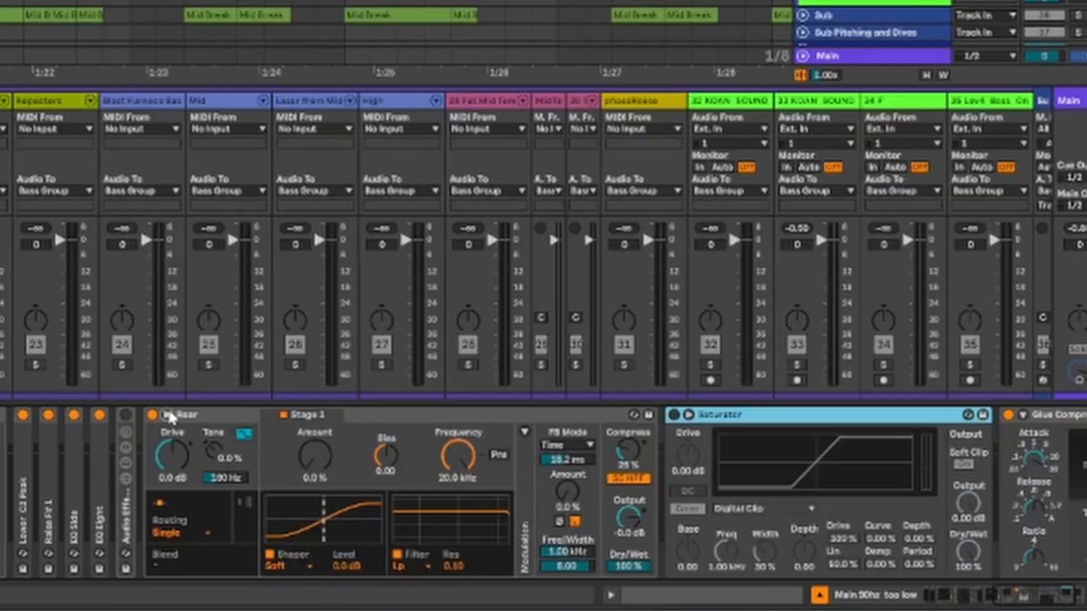
left_click(317, 460)
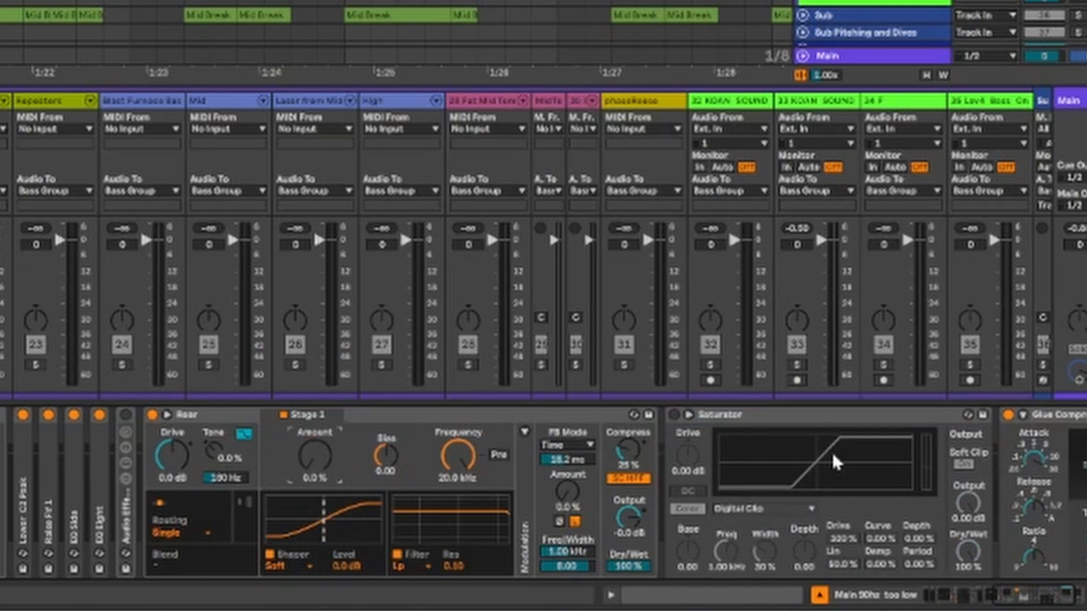
left_click(854, 420)
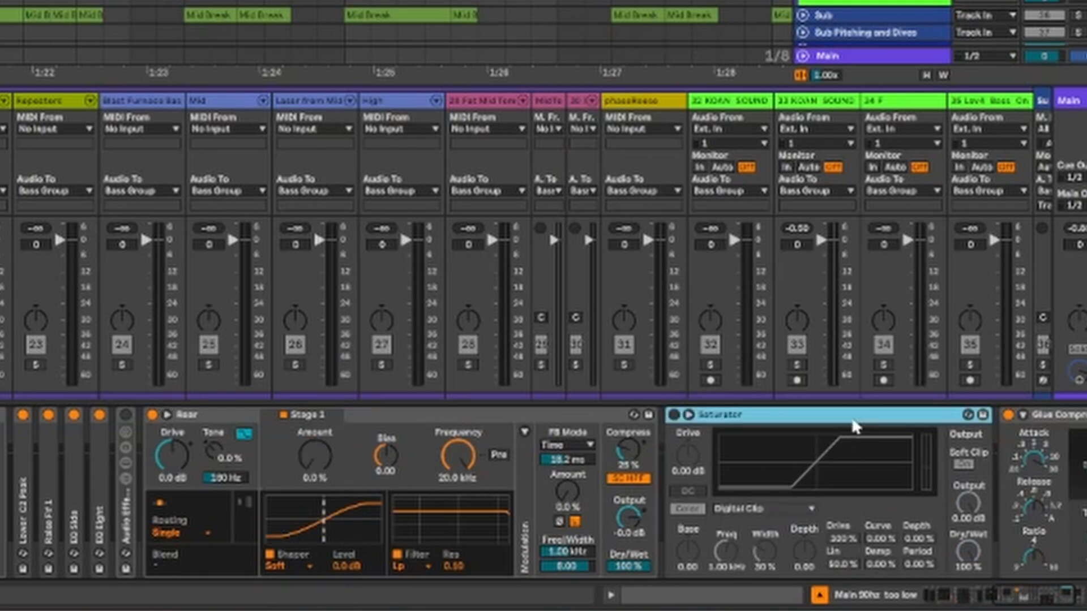
mouse_move(320, 475)
left_mouse_down()
mouse_move(320, 396)
mouse_move(320, 487)
left_mouse_up()
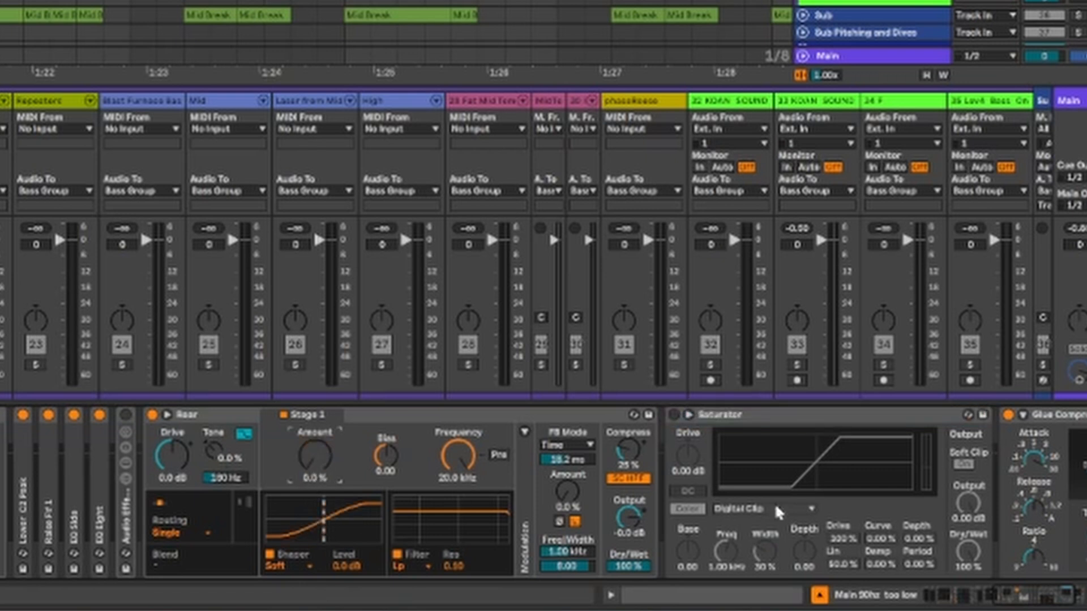
Try Saturator's Soft Sine and Medium Curve types, and set its curve to Hard Curve
left_click(762, 416)
left_click(770, 509)
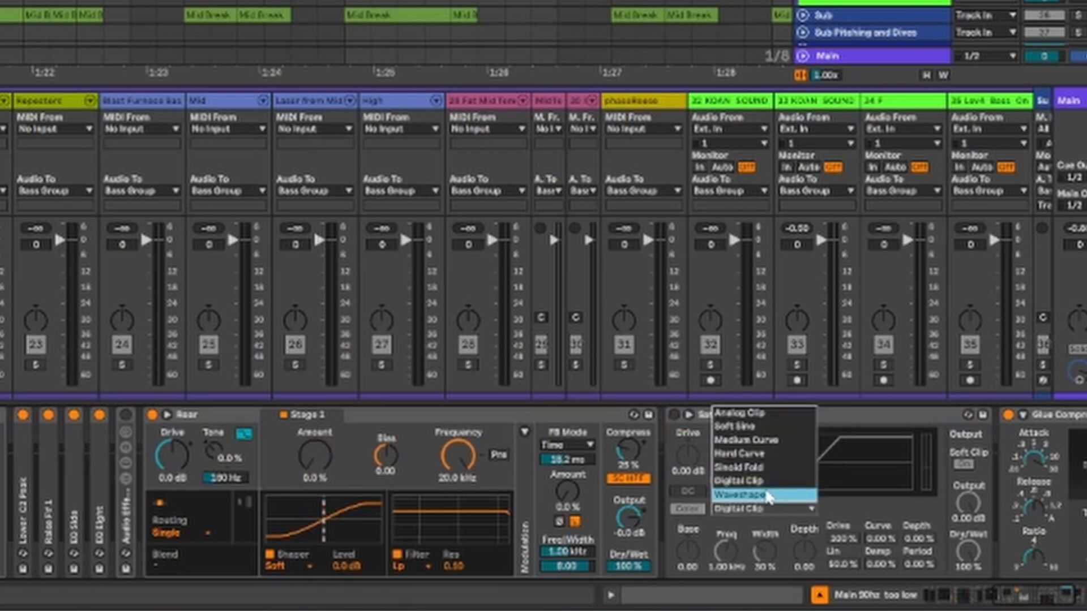
left_click(746, 426)
left_click(786, 509)
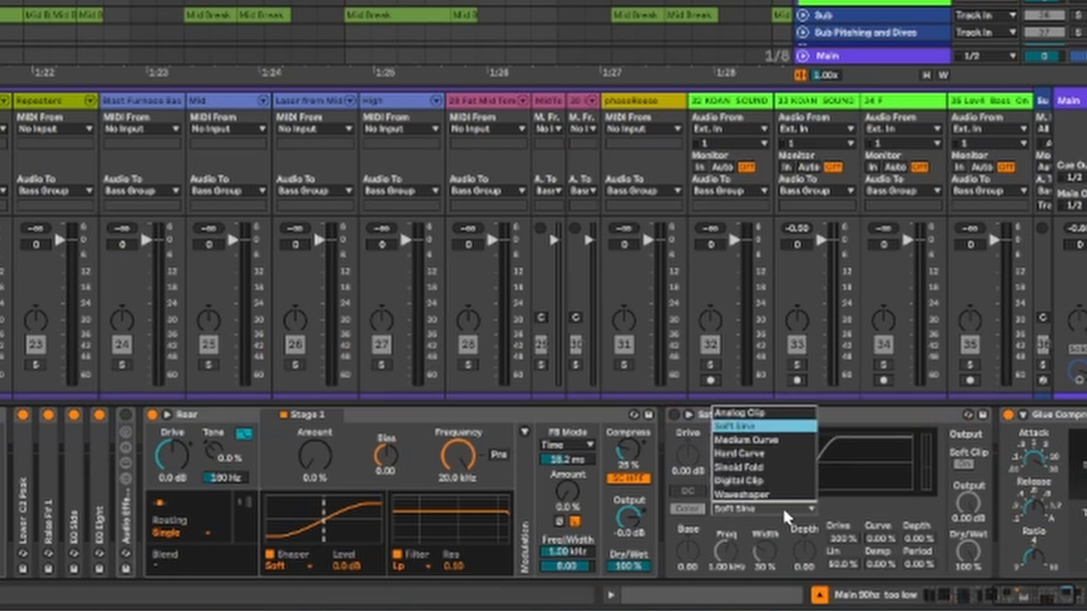
left_click(762, 440)
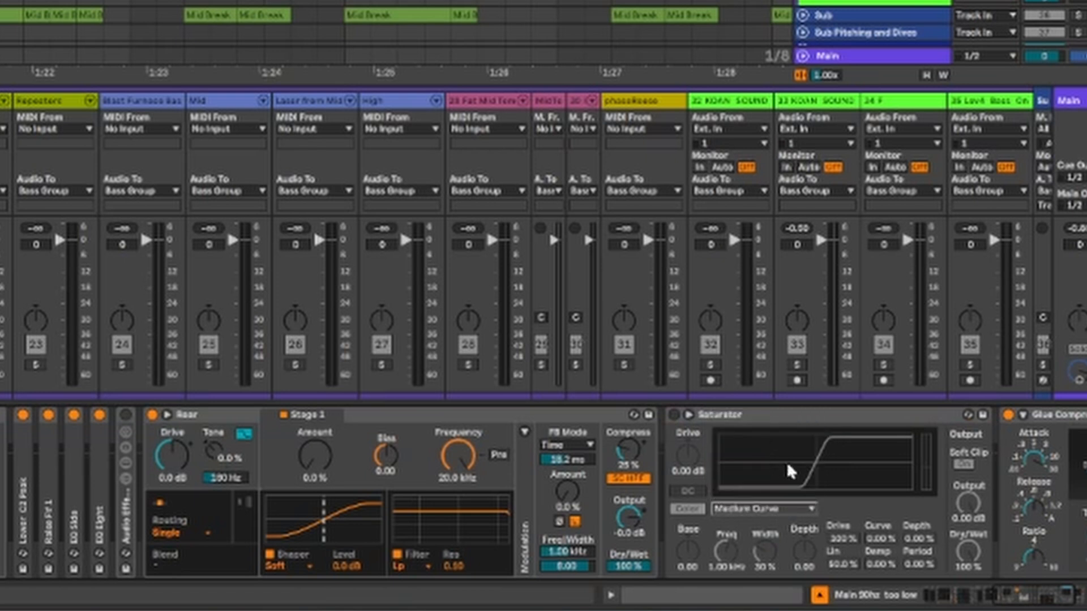
left_click(798, 507)
left_click(773, 454)
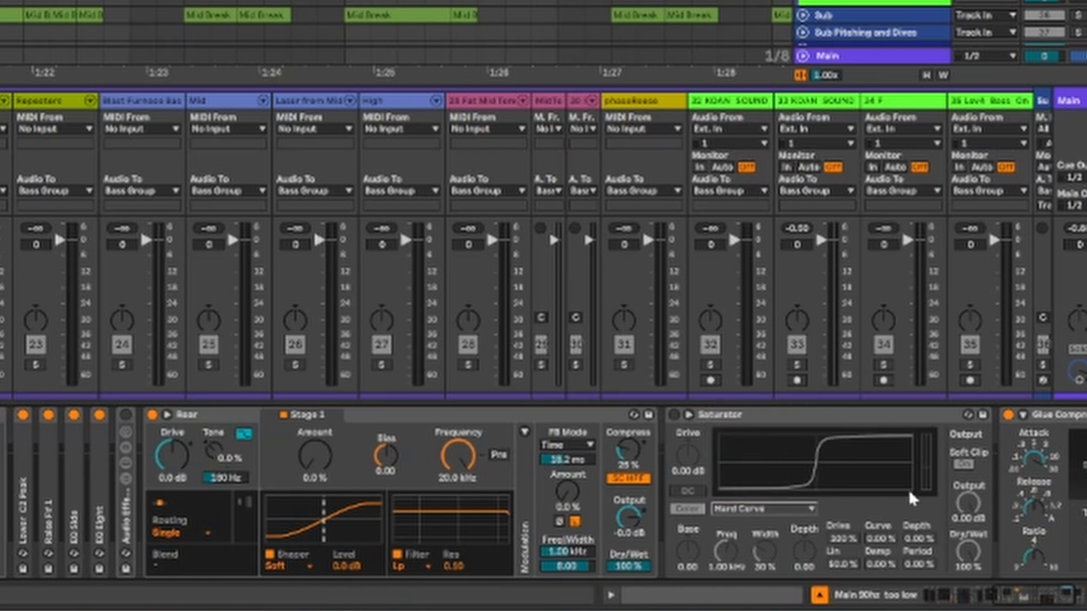
Set Roar's Stage 1 Amount to 17 % and its Bias to about -0.48
left_click(211, 417)
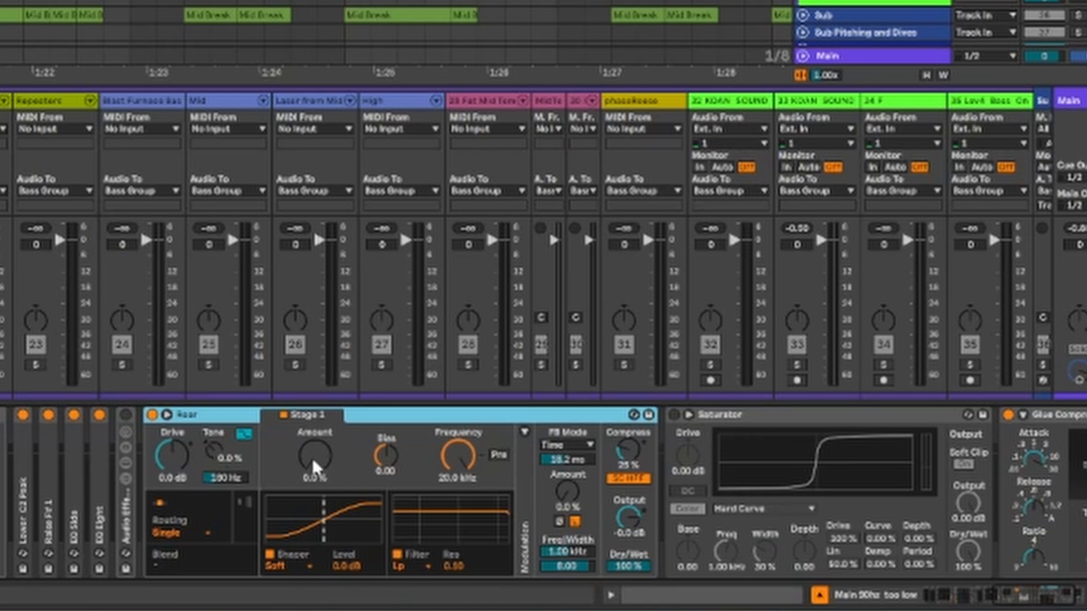
left_click_drag(314, 467, 314, 448)
mouse_move(385, 456)
left_mouse_down()
mouse_move(385, 479)
mouse_move(385, 464)
left_mouse_up()
mouse_move(465, 461)
left_mouse_down()
mouse_move(465, 523)
mouse_move(465, 460)
left_mouse_up()
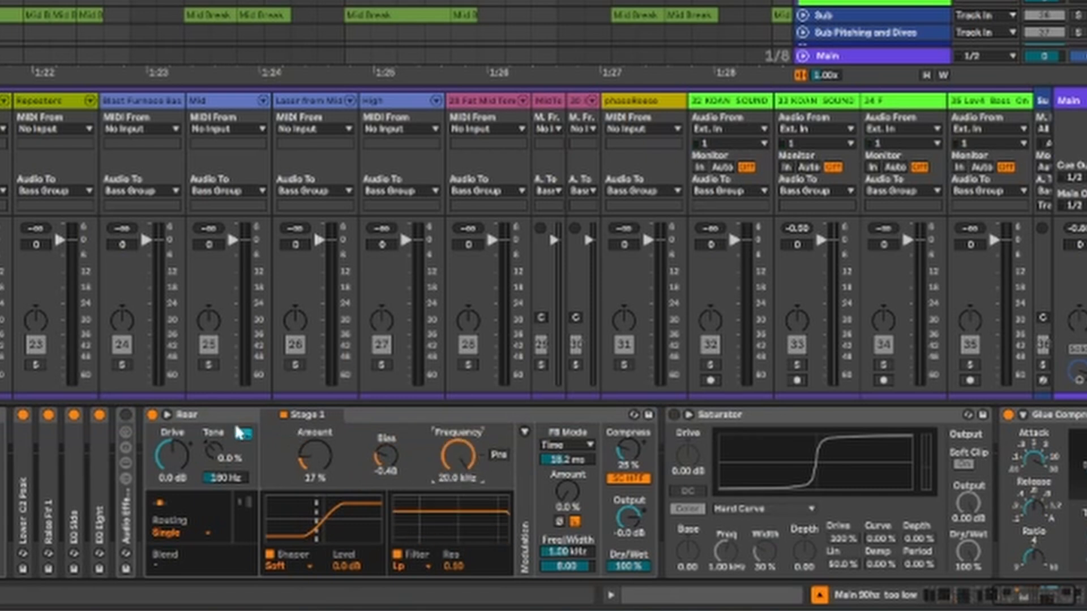
Set Roar's Tone frequency to 90 Hz
left_click(202, 423)
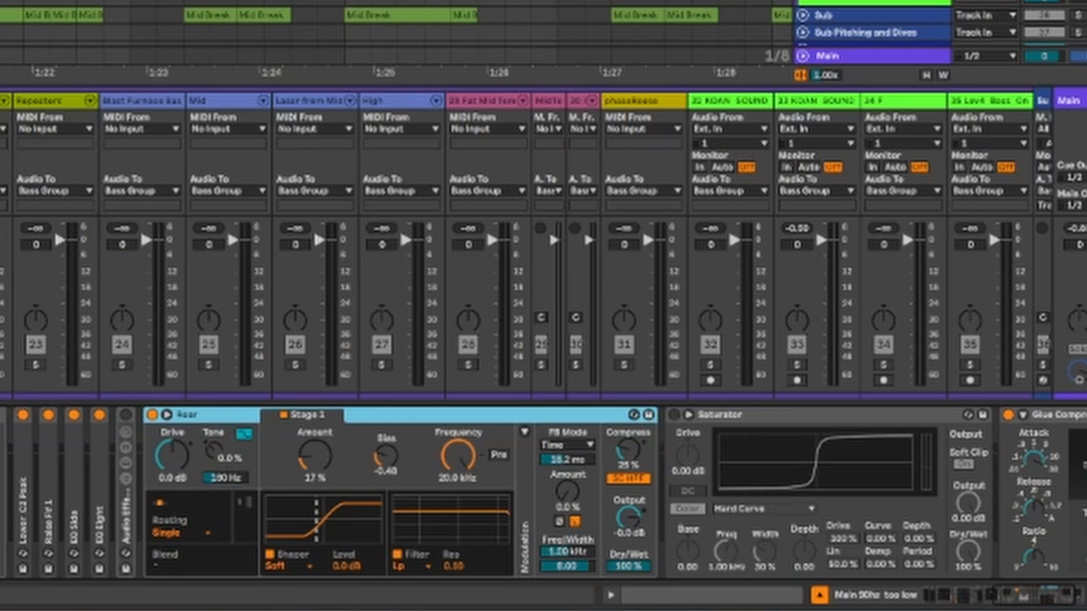
scroll(397, 23, "up", 3)
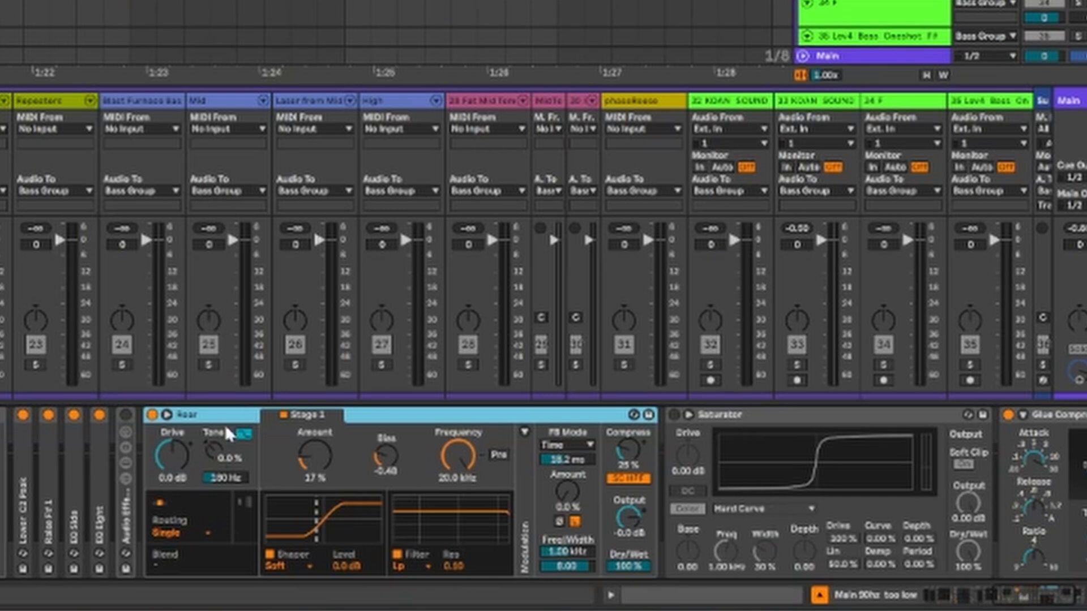
left_click(234, 478)
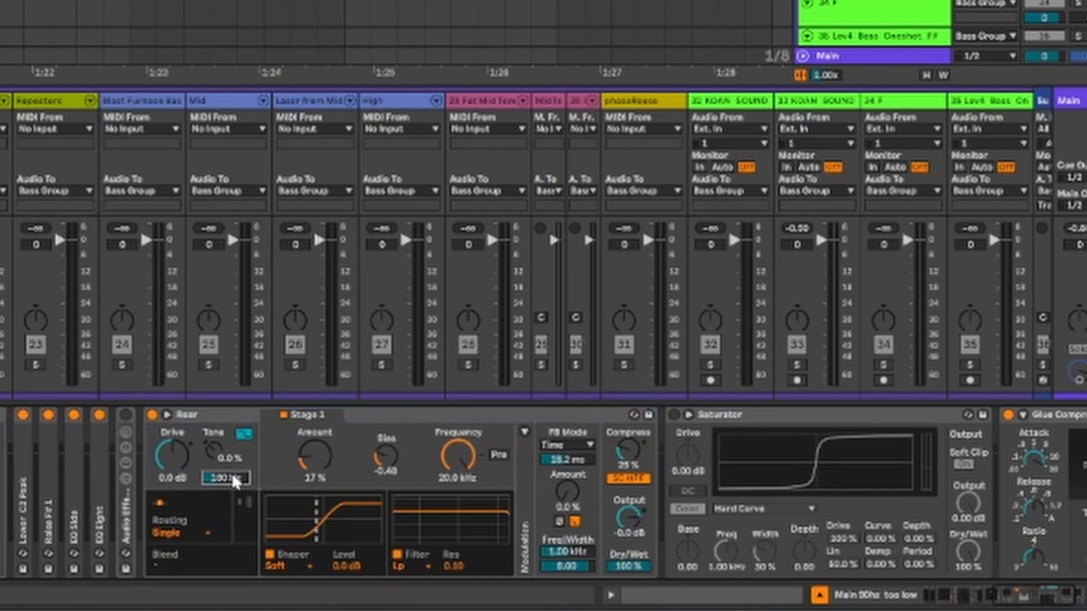
type("90")
key("Return")
left_click(208, 419)
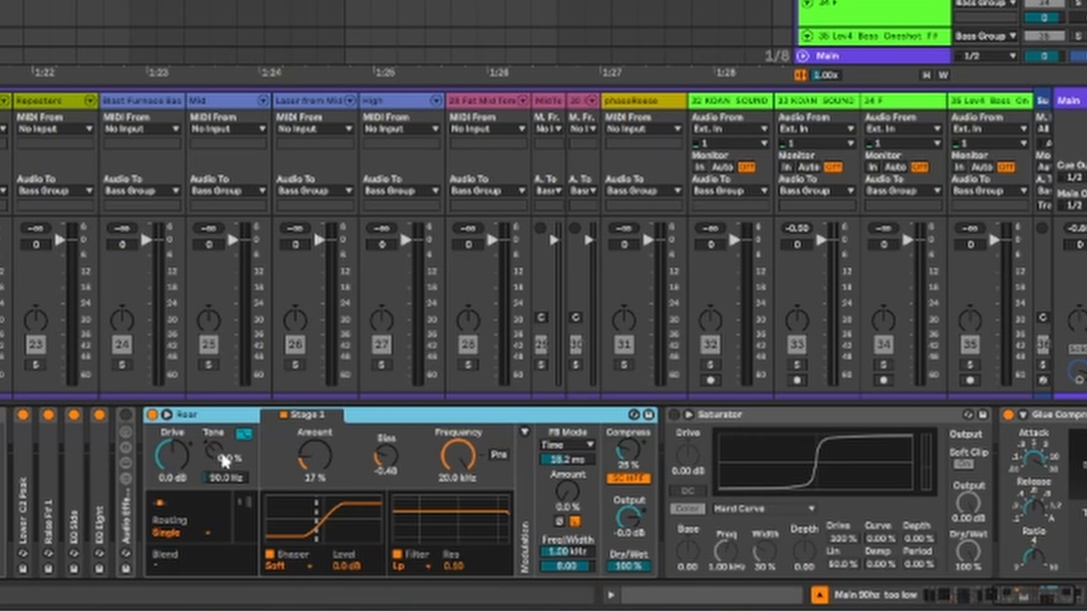
Audition a changed Tone amount in Roar during playback and reset it to 0 %
key("space")
mouse_move(221, 455)
left_mouse_down()
mouse_move(220, 405)
mouse_move(221, 502)
mouse_move(220, 474)
left_mouse_up()
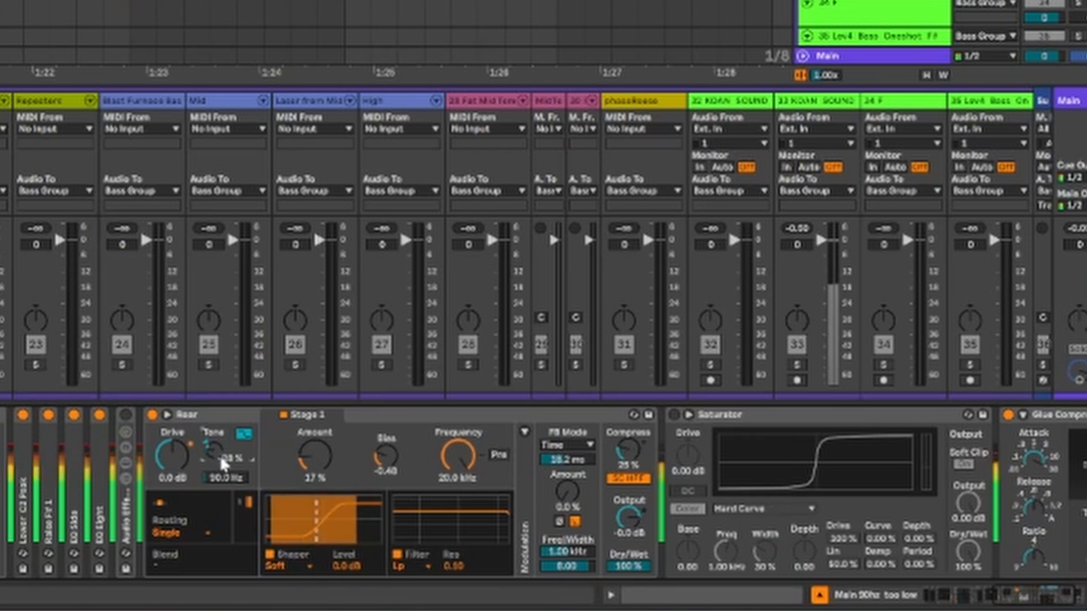
double_click(221, 457)
key("space")
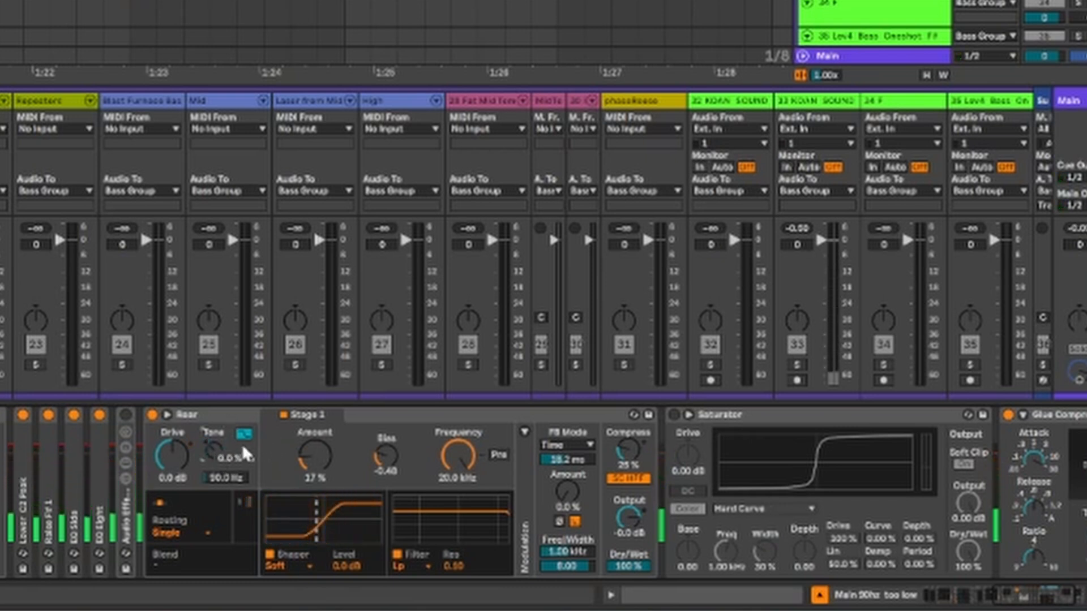
left_click(208, 415)
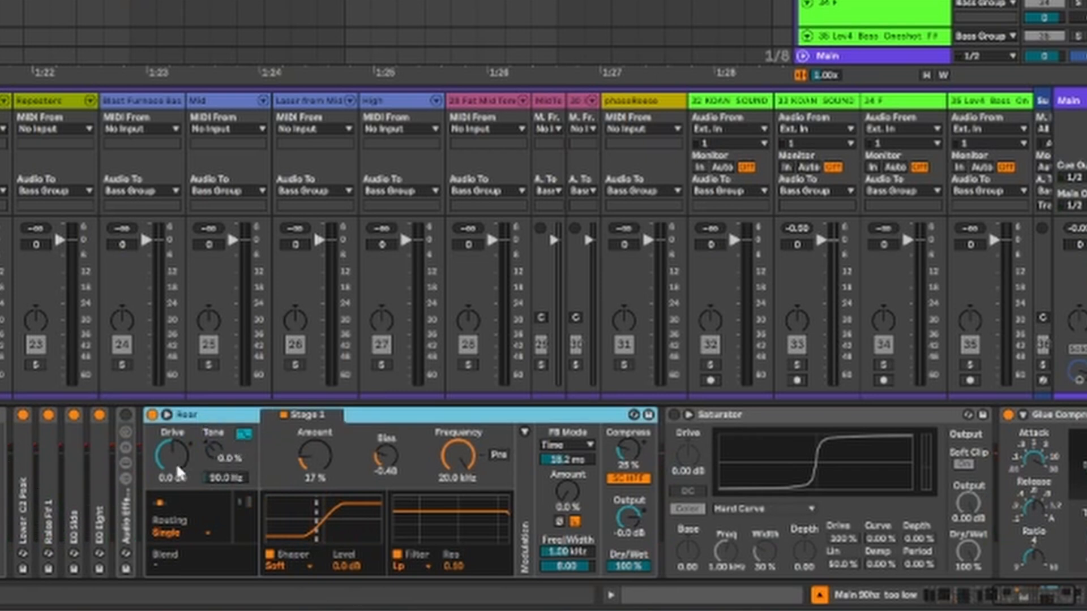
Try a Roar Drive of about 5.3 dB with a changed Tone amount during playback, and undo both changes
key("space")
left_click_drag(176, 464, 211, 461)
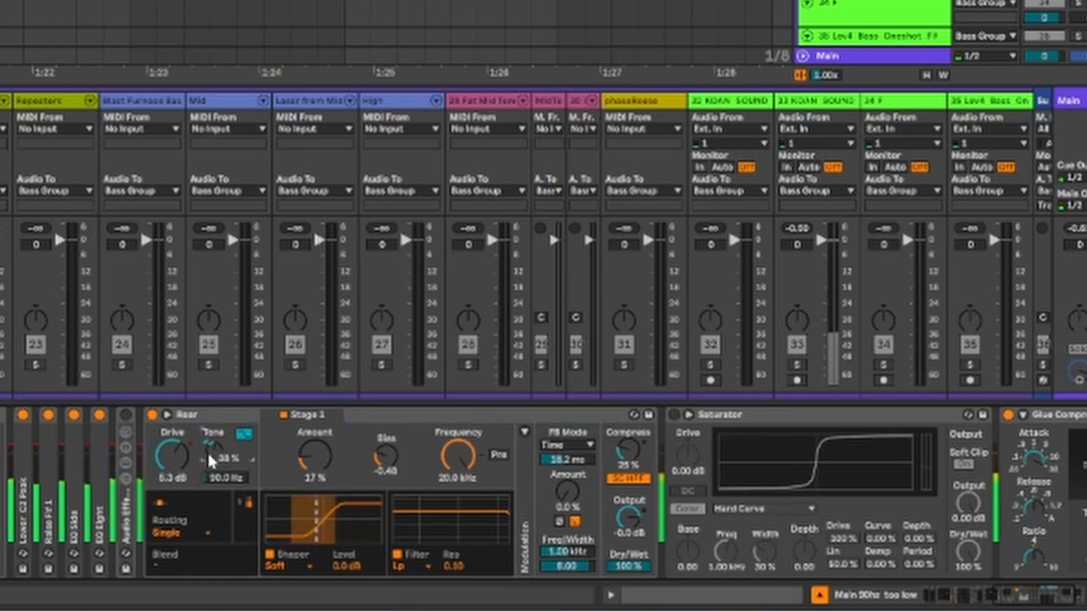
key("ctrl+z")
key("ctrl+z")
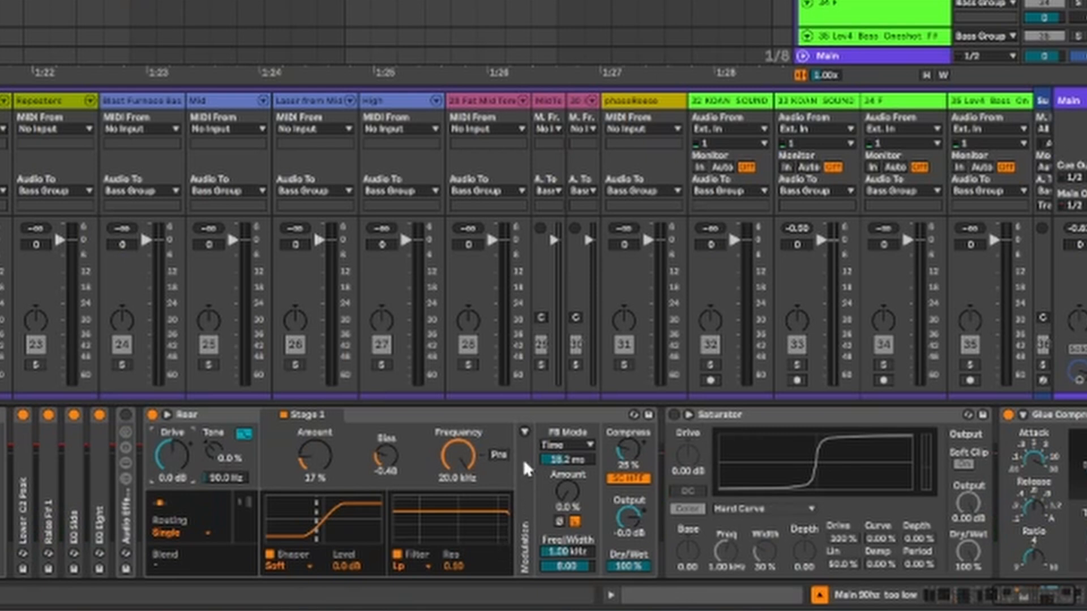
Show Roar's modulation section, try the Fractal and Tri Fold shapers, and set the Stage 1 shaper back to Soft Sine
left_click(524, 432)
key("ctrl+z")
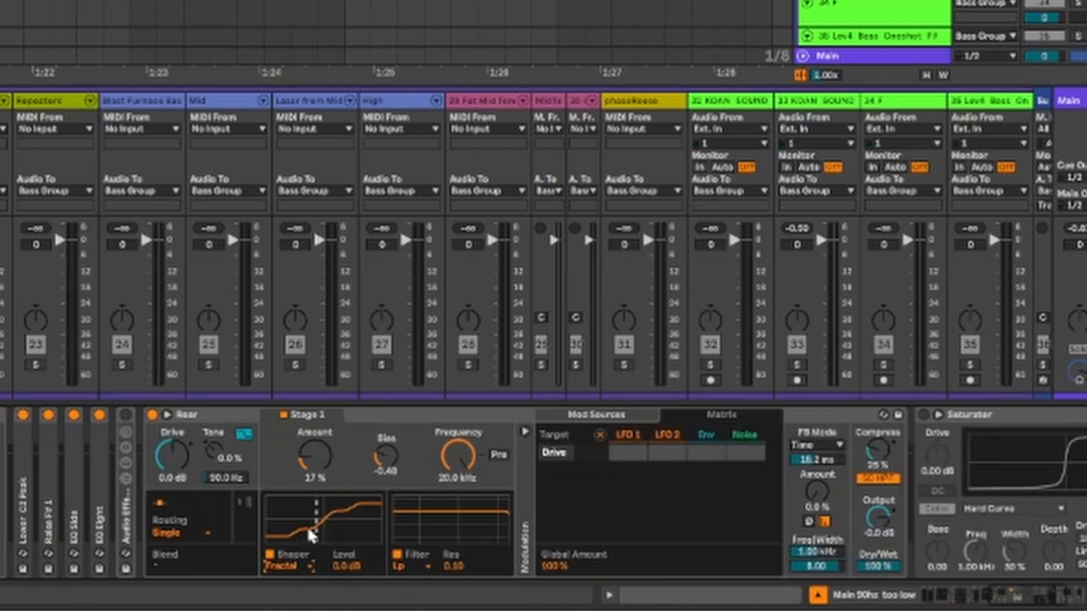
left_click(298, 567)
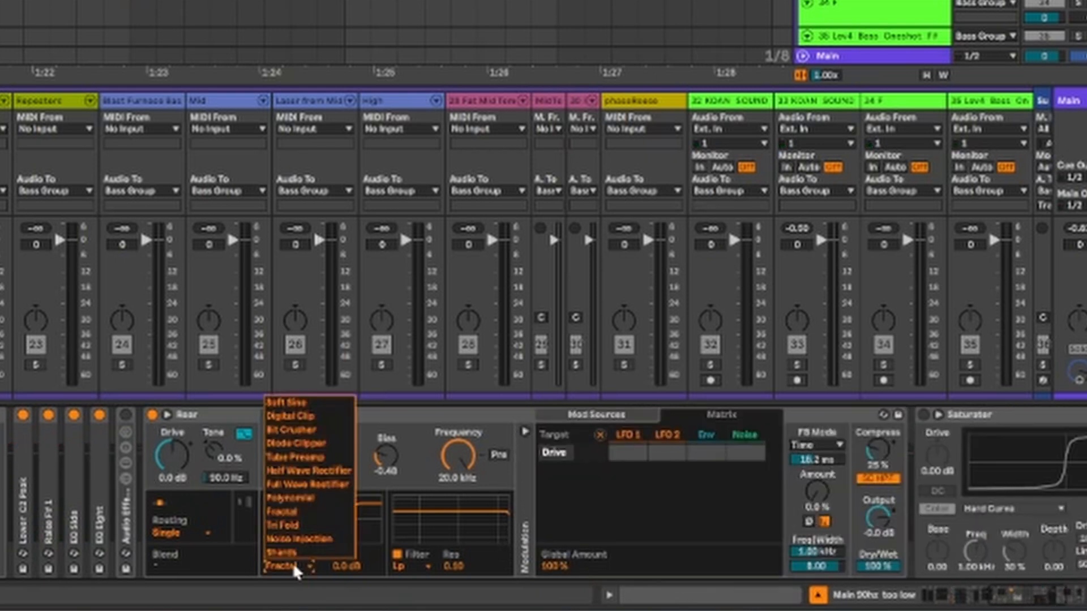
left_click(302, 531)
left_click(299, 567)
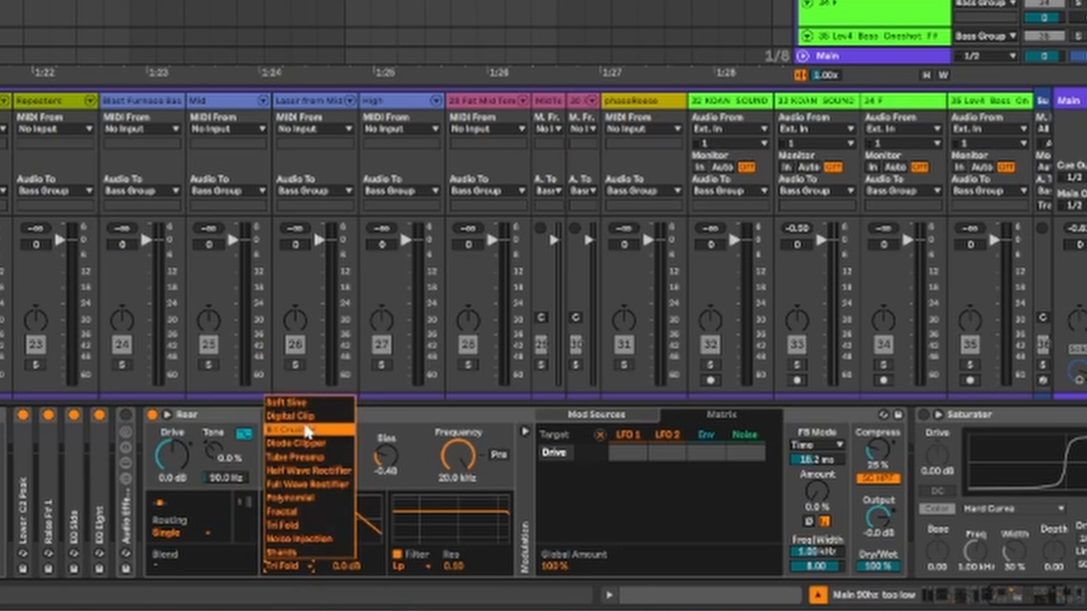
left_click(286, 402)
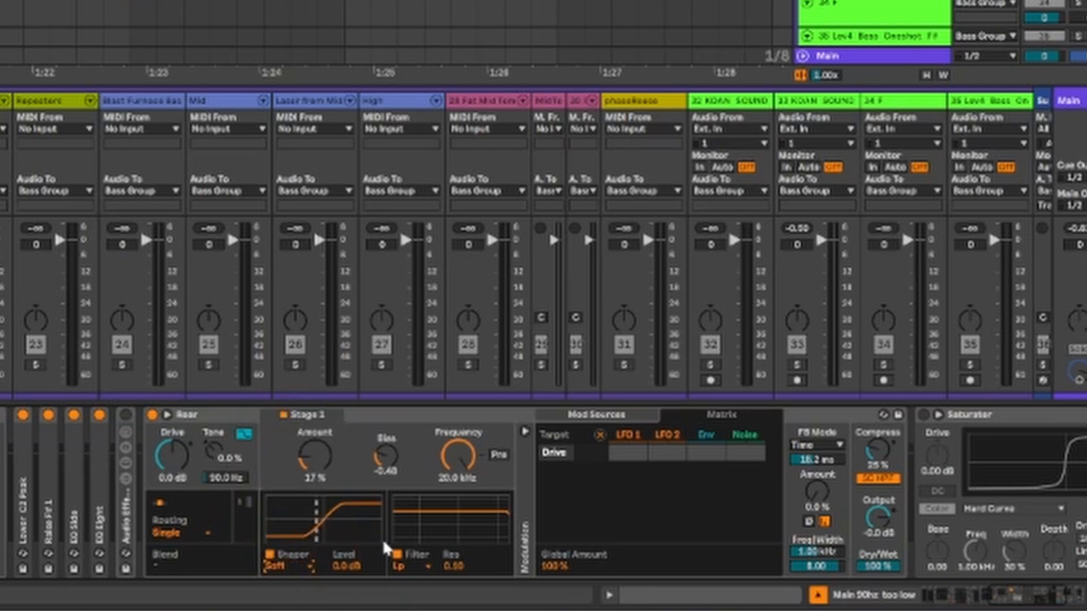
left_click(201, 541)
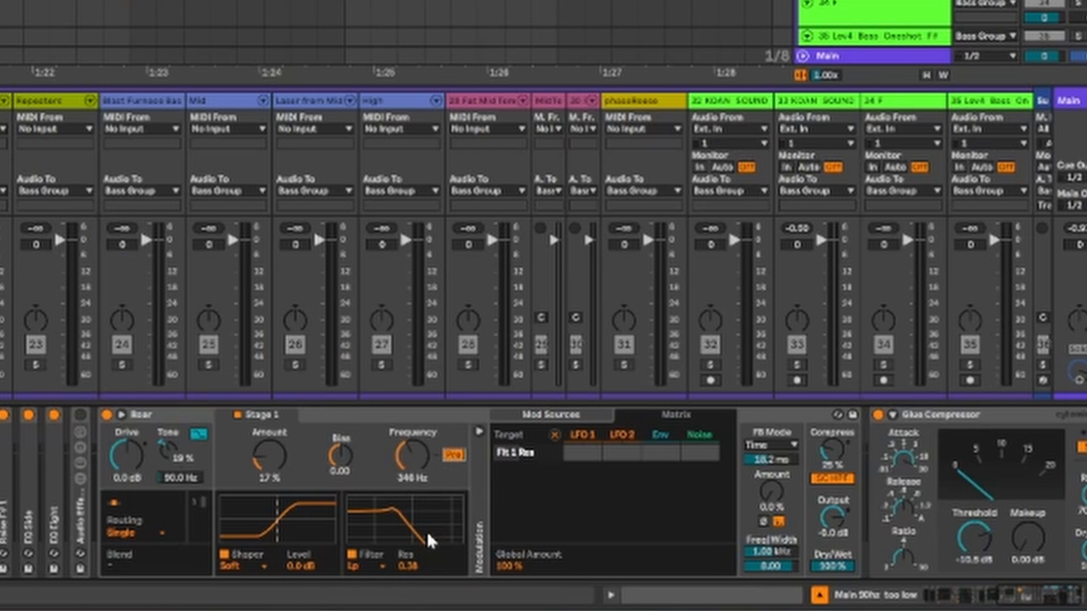
left_click(417, 419)
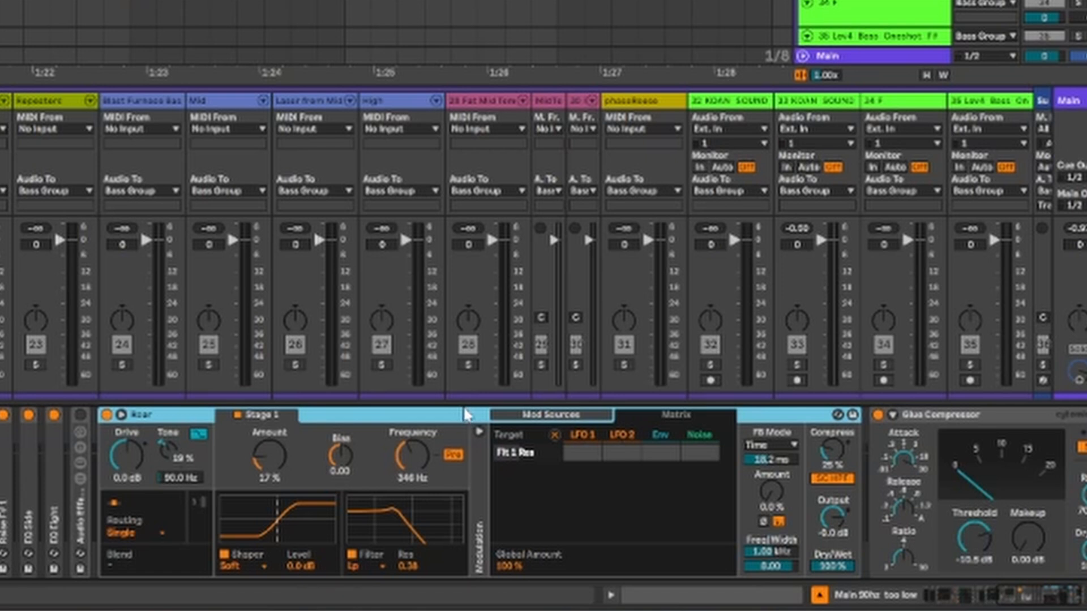
Check the available filter types for Stage 1, keep Lp, and set Roar's Compress to 18 %
left_click(366, 568)
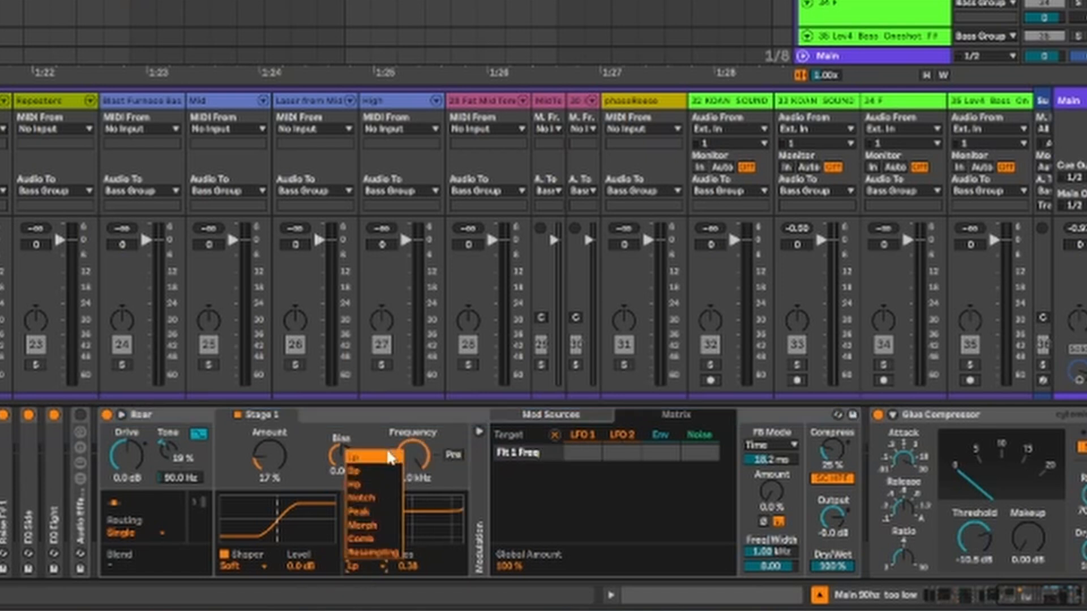
left_click(428, 461)
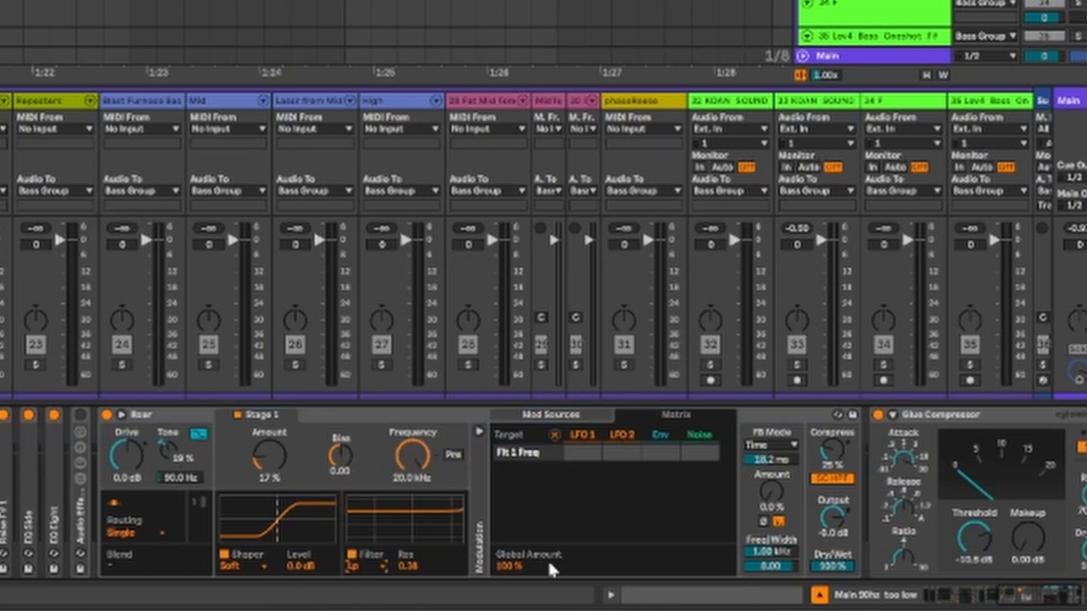
left_click(839, 452)
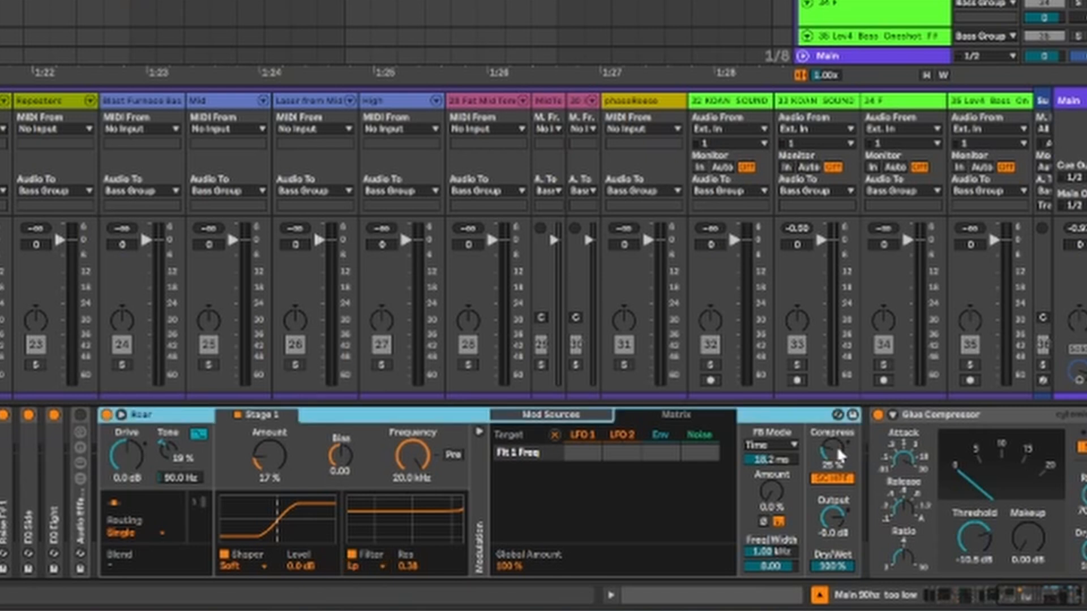
left_click_drag(841, 455, 841, 450)
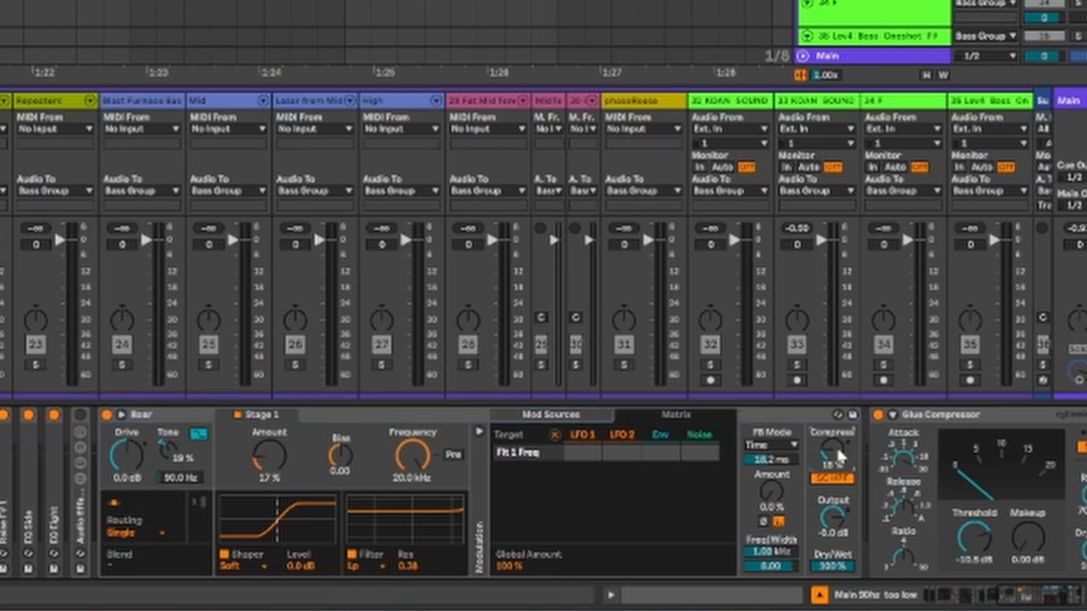
Keep Roar's feedback mode at Time and set the feedback amount to 63 % and the feedback time to 146 ms during playback
left_click(778, 445)
left_click(780, 451)
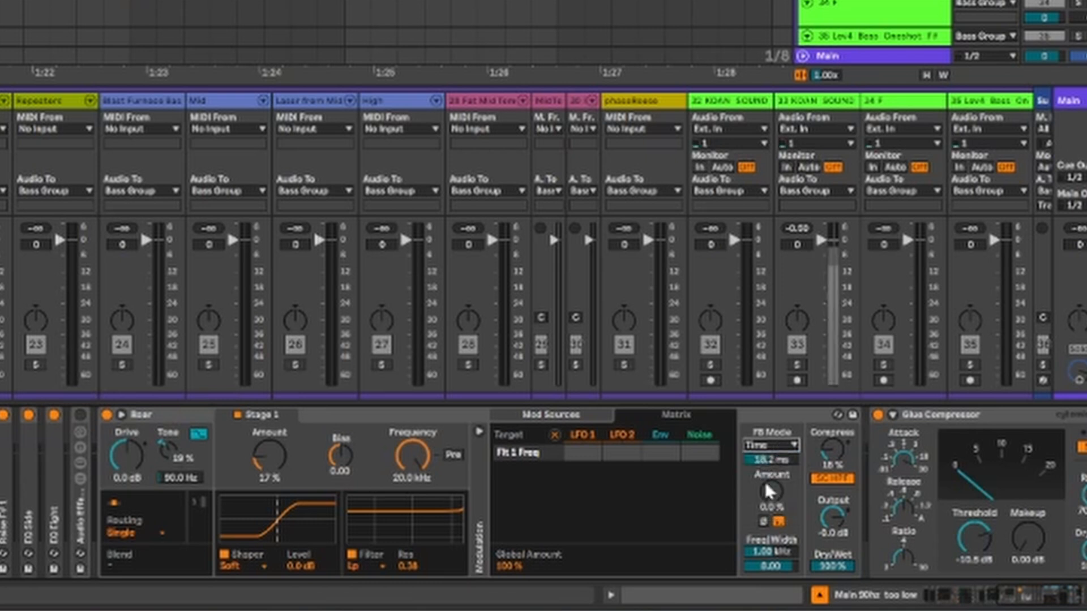
left_click_drag(771, 491, 769, 463)
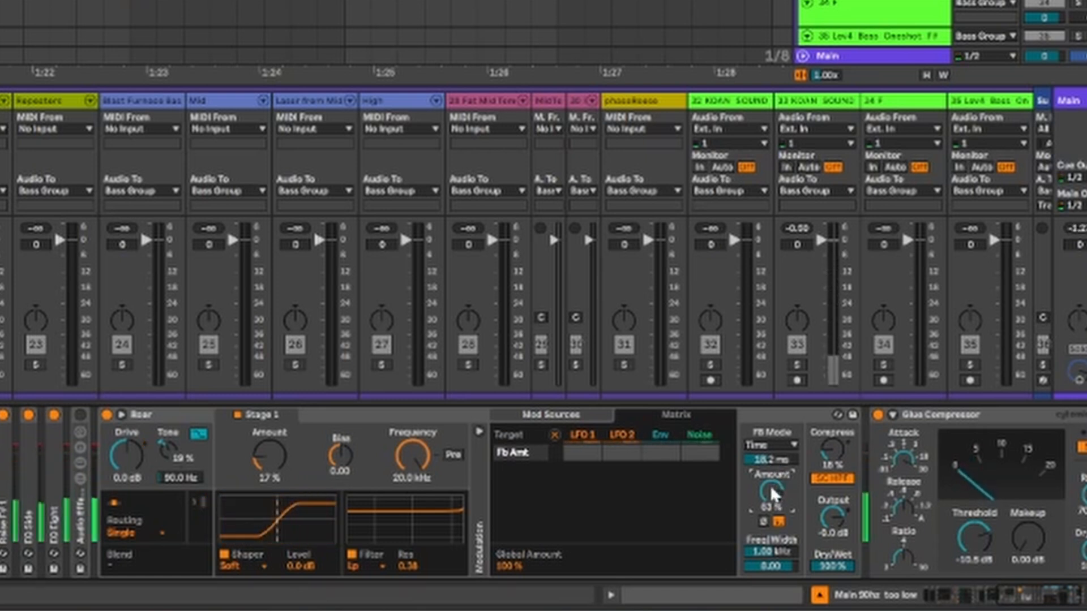
left_click_drag(771, 459, 771, 436)
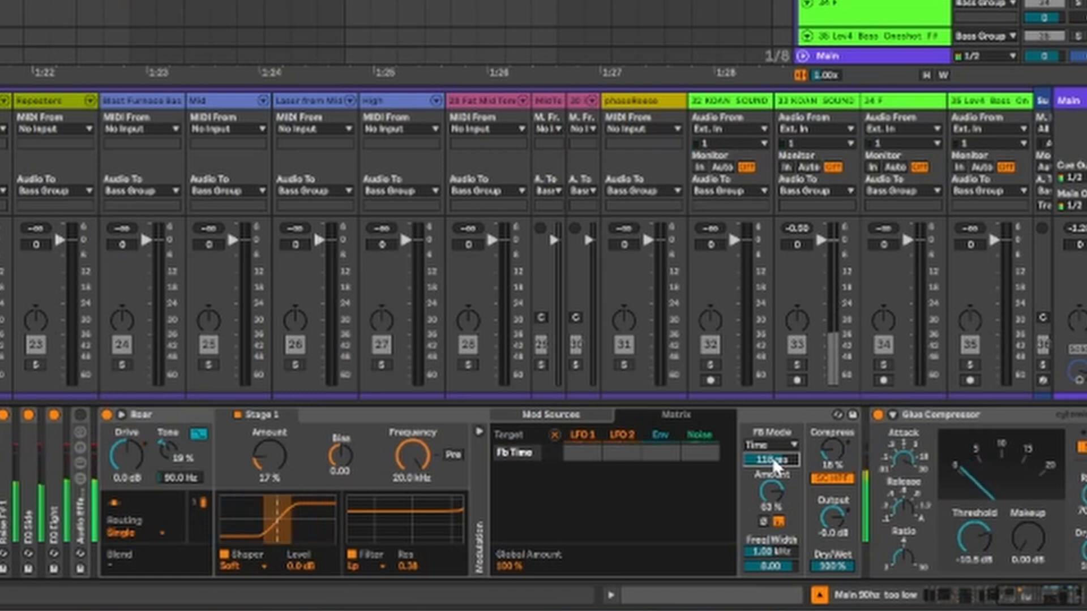
mouse_move(773, 459)
left_mouse_down()
mouse_move(773, 448)
mouse_move(774, 456)
left_mouse_up()
Group Roar into an Audio Effect Rack reduced to a single macro and map the feedback time to that macro
left_click(145, 419)
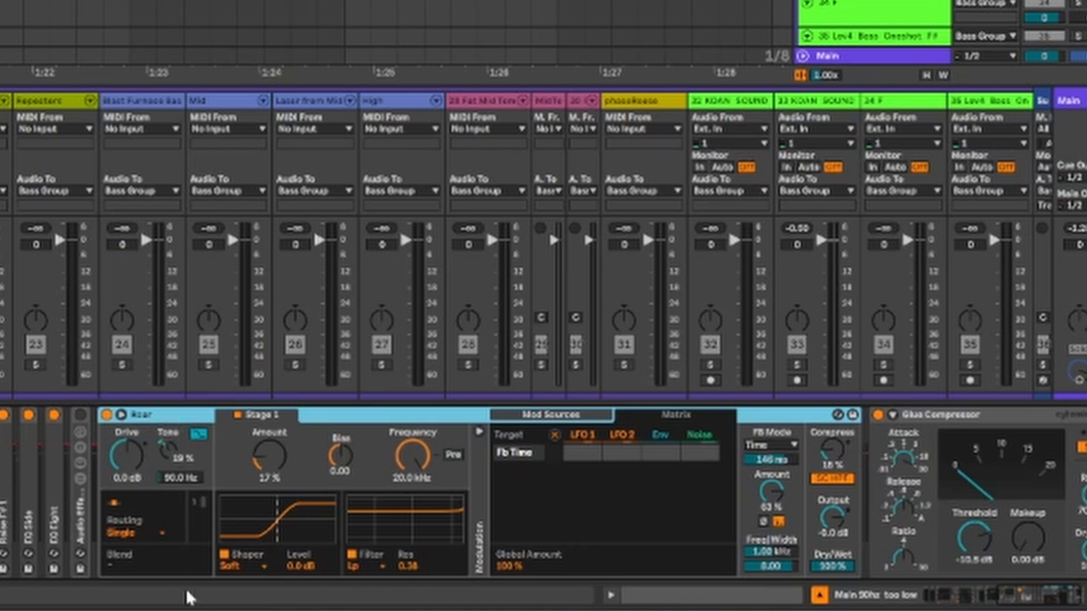
key("ctrl+g")
left_click(108, 433)
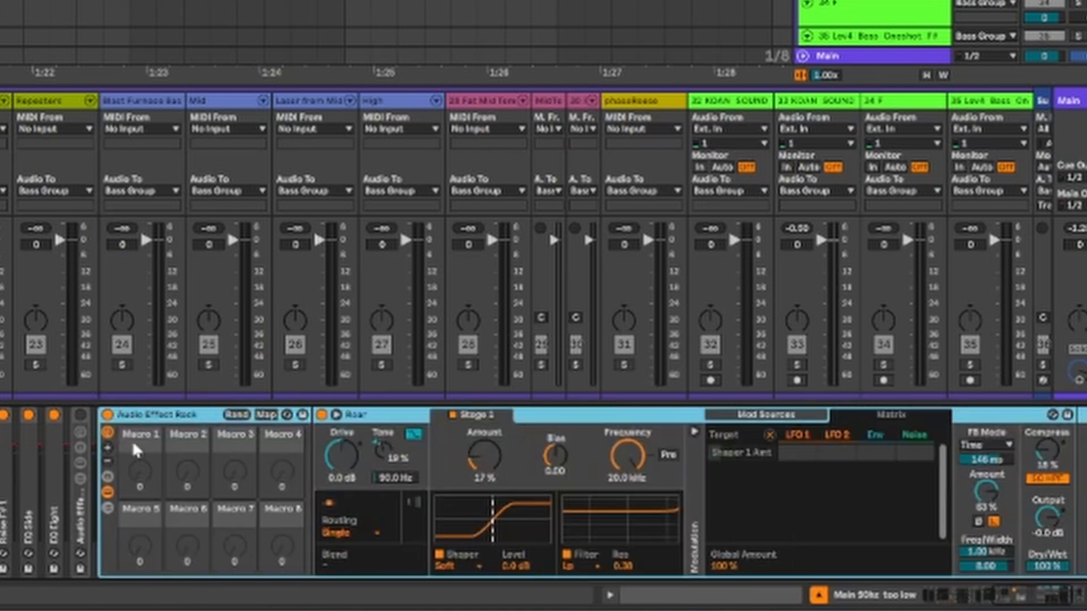
left_click(108, 465)
left_click(108, 466)
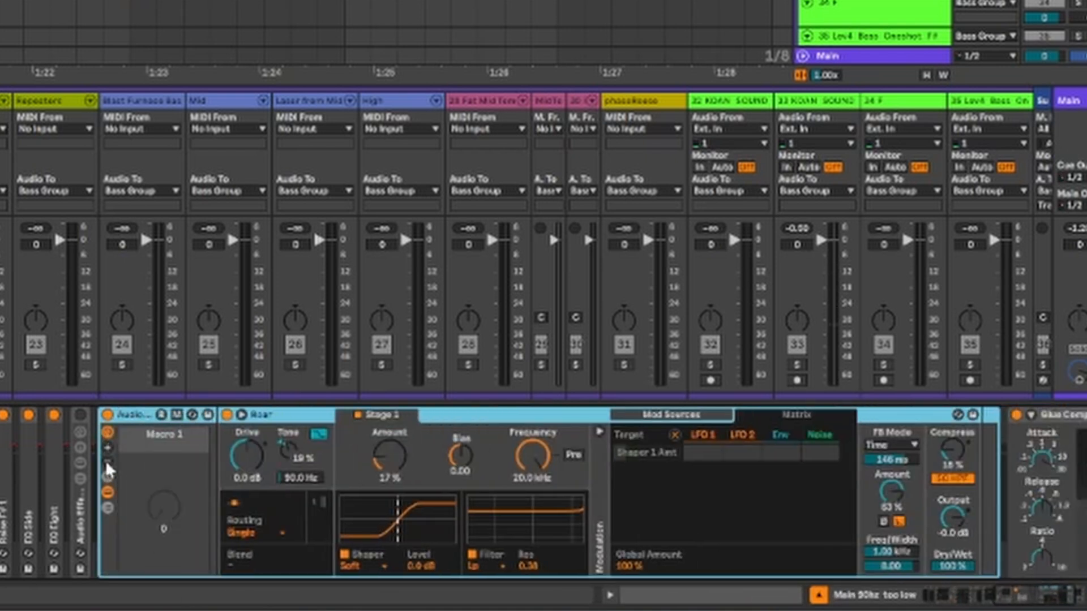
right_click(892, 459)
left_click(957, 204)
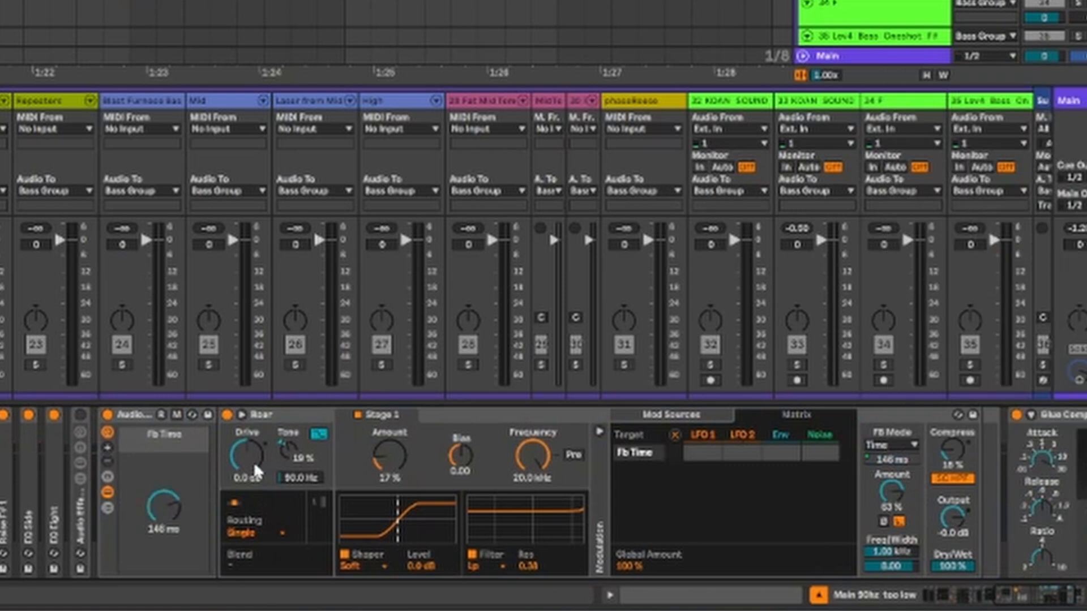
Limit the Feedback Time macro mapping to a maximum of 118 ms and leave mapping mode
left_click(176, 417)
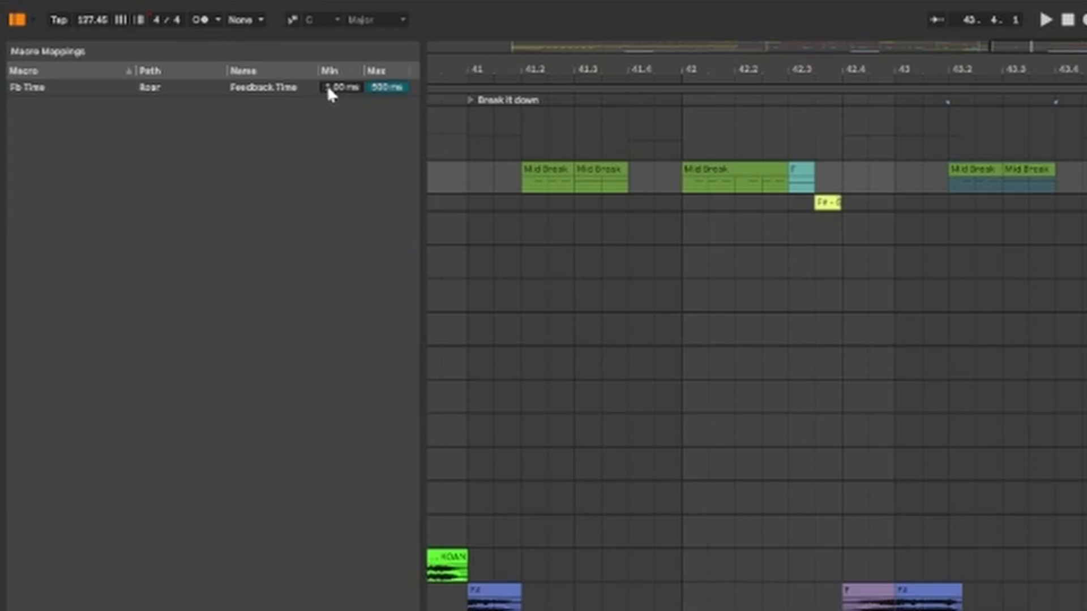
left_click(335, 89)
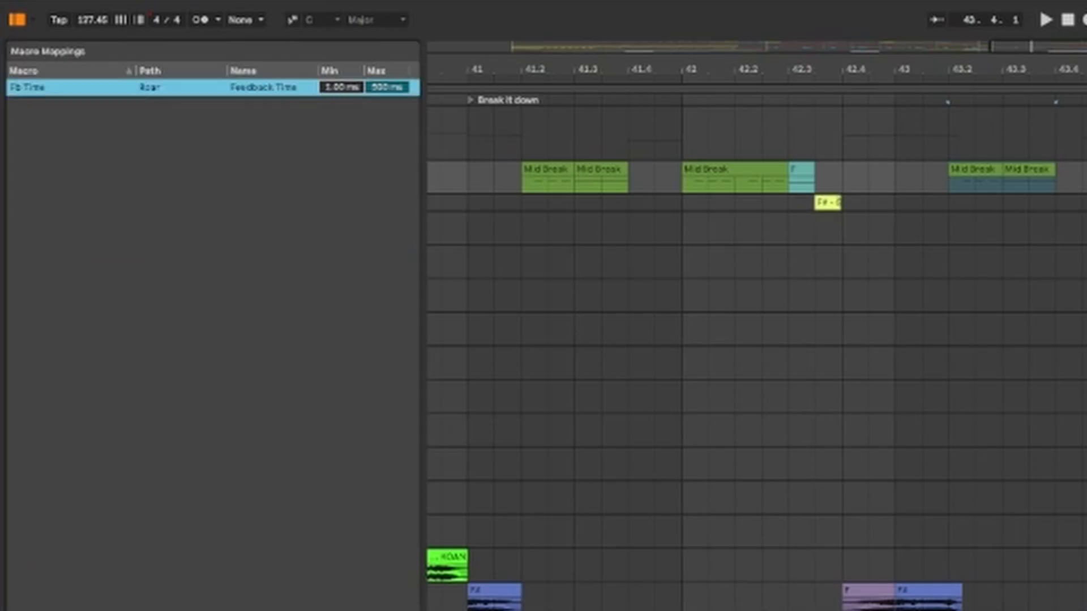
left_click_drag(1086, 69, 1086, 204)
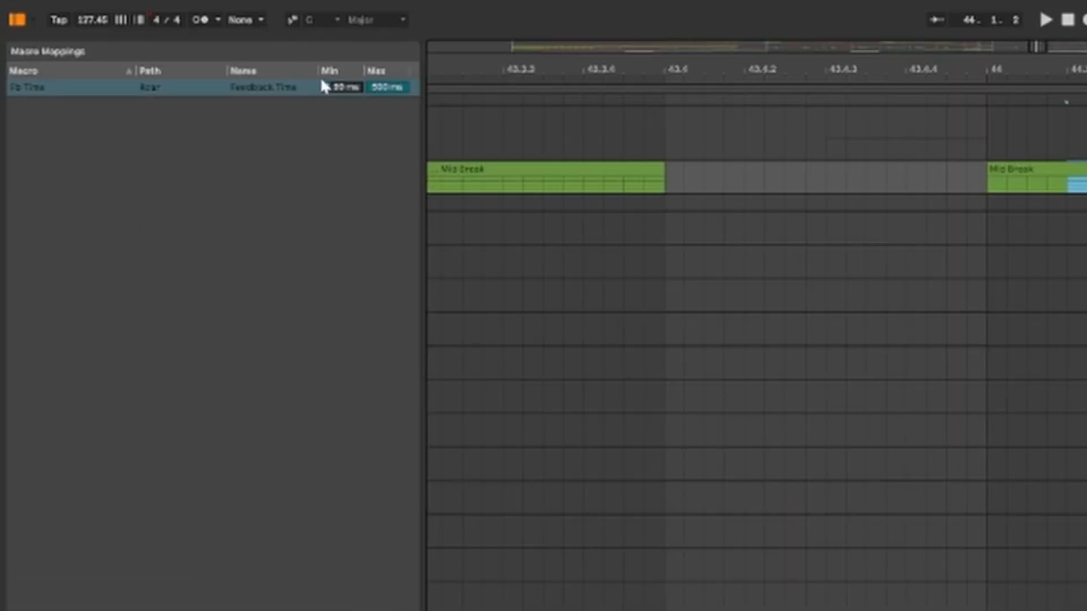
left_click(330, 89)
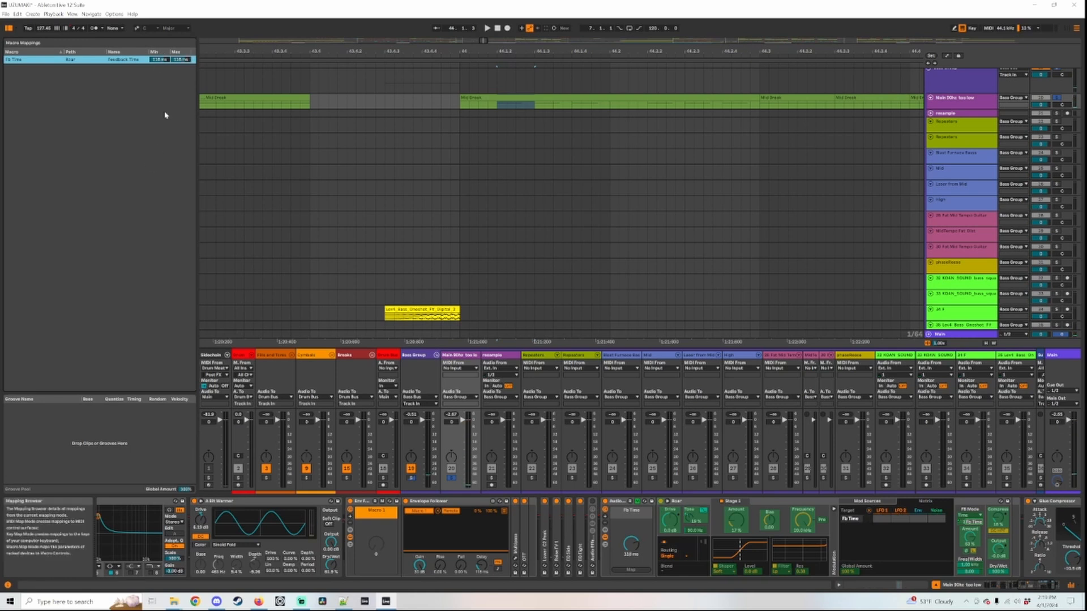
left_click(818, 502)
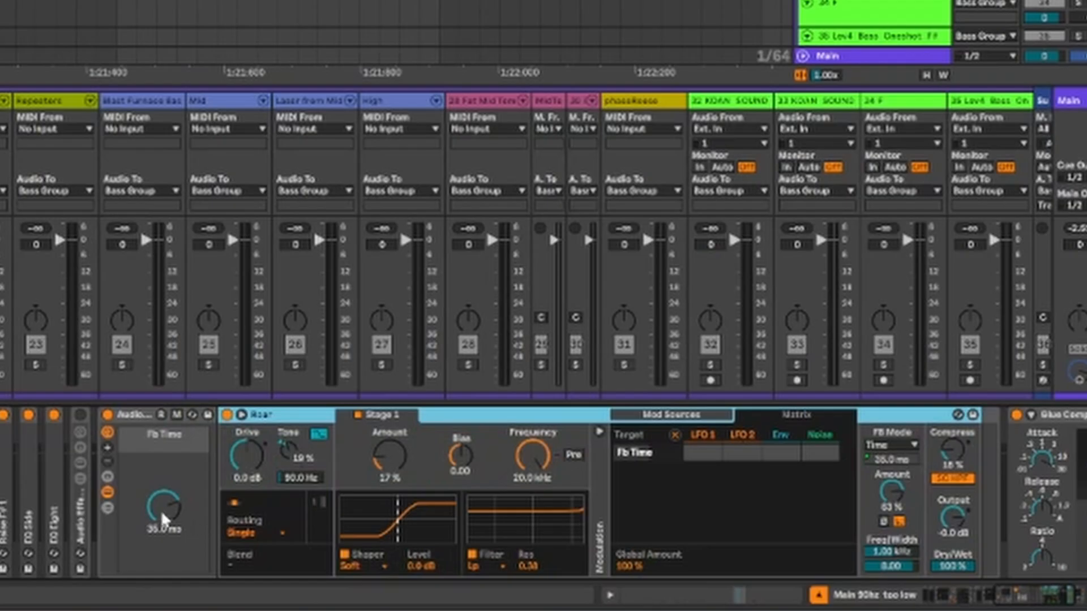
Audition the Fb Time macro at 118 ms and 11.8 ms, and set it to 1 ms
left_click_drag(163, 518, 163, 493)
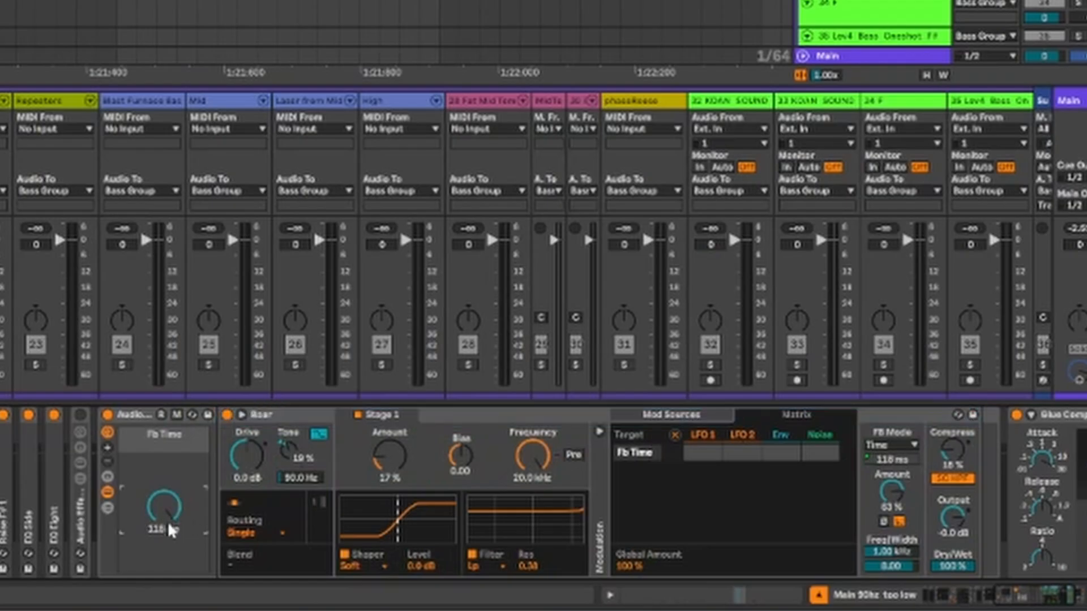
left_click_drag(170, 532, 170, 558)
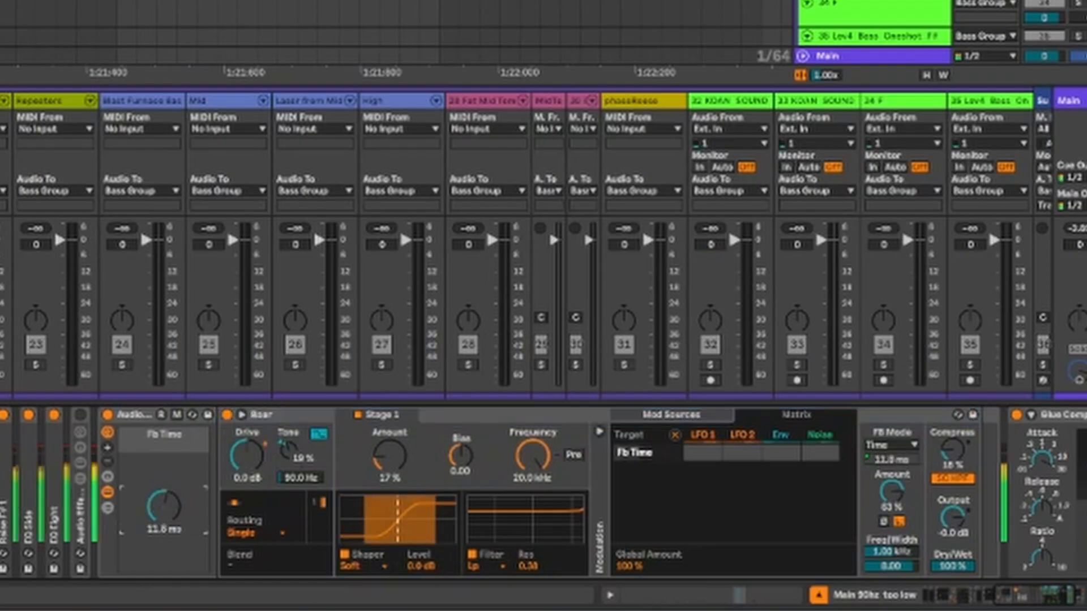
left_click_drag(164, 507, 171, 552)
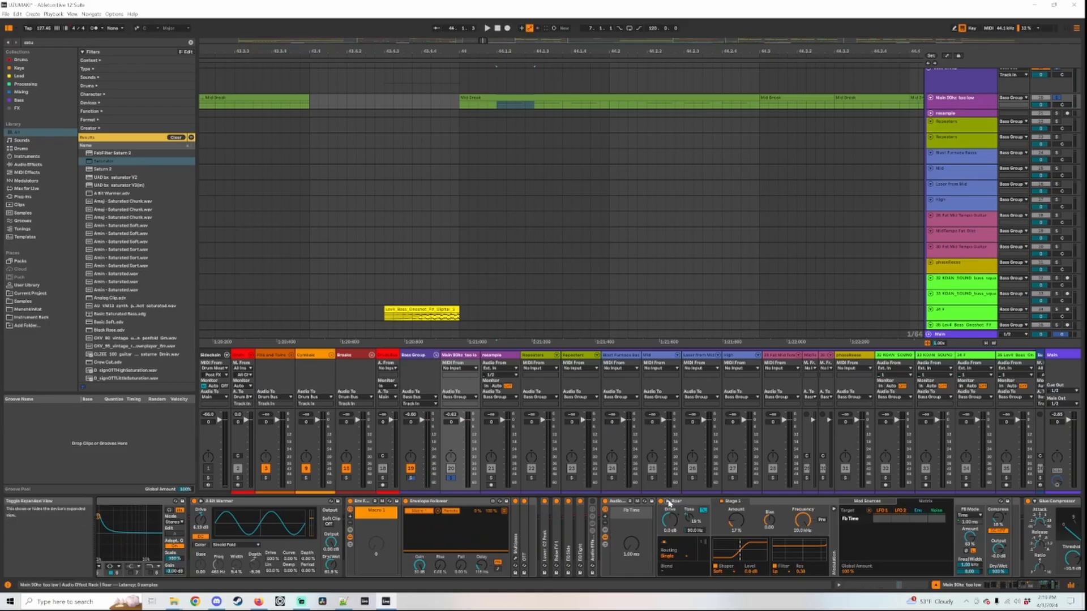
Expand Roar's full view and set its routing to Multi Band
left_click(242, 415)
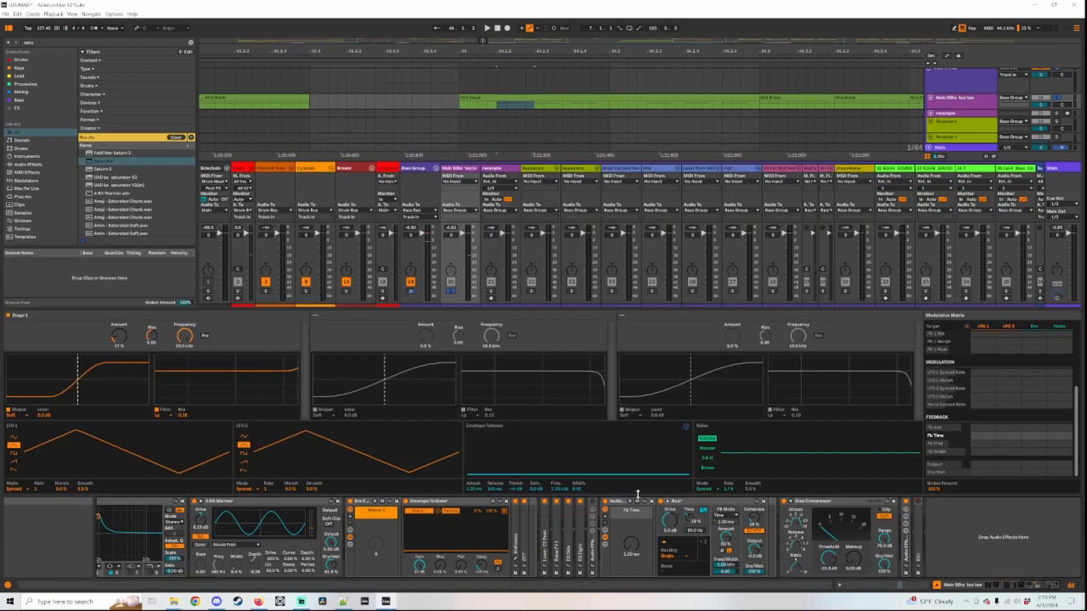
left_click(679, 559)
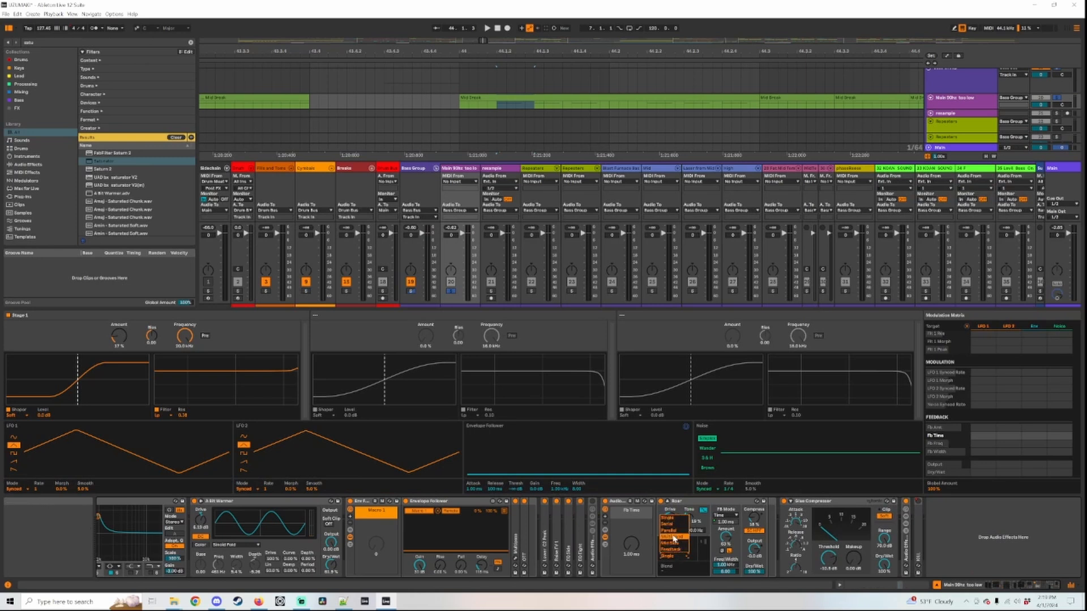
left_click(672, 536)
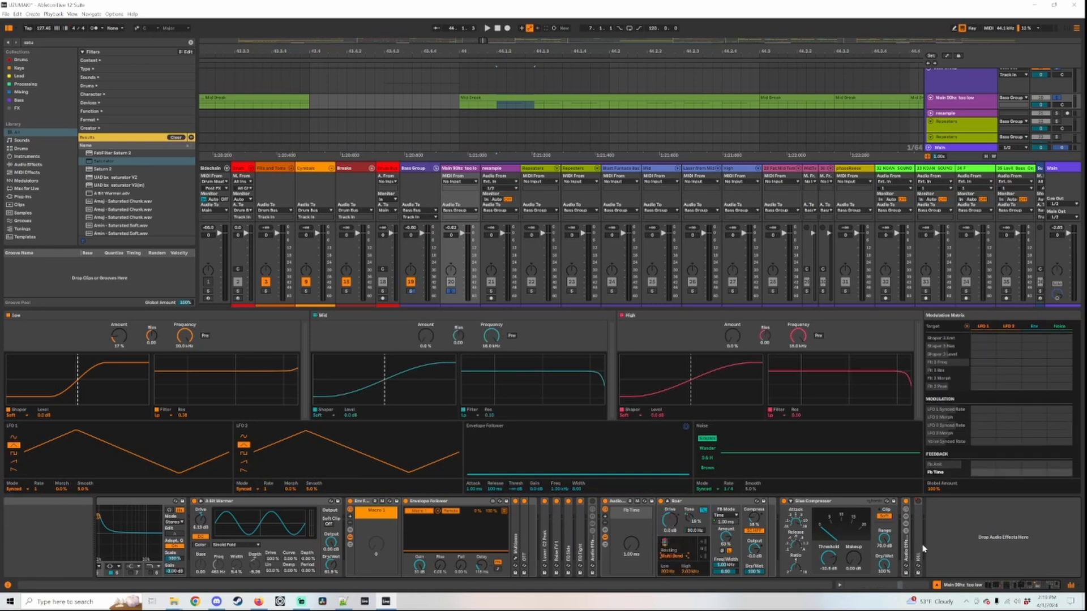
Search the browser for OTT, add it after Roar and set its low split frequency to 91.5 Hz
key("ctrl+f")
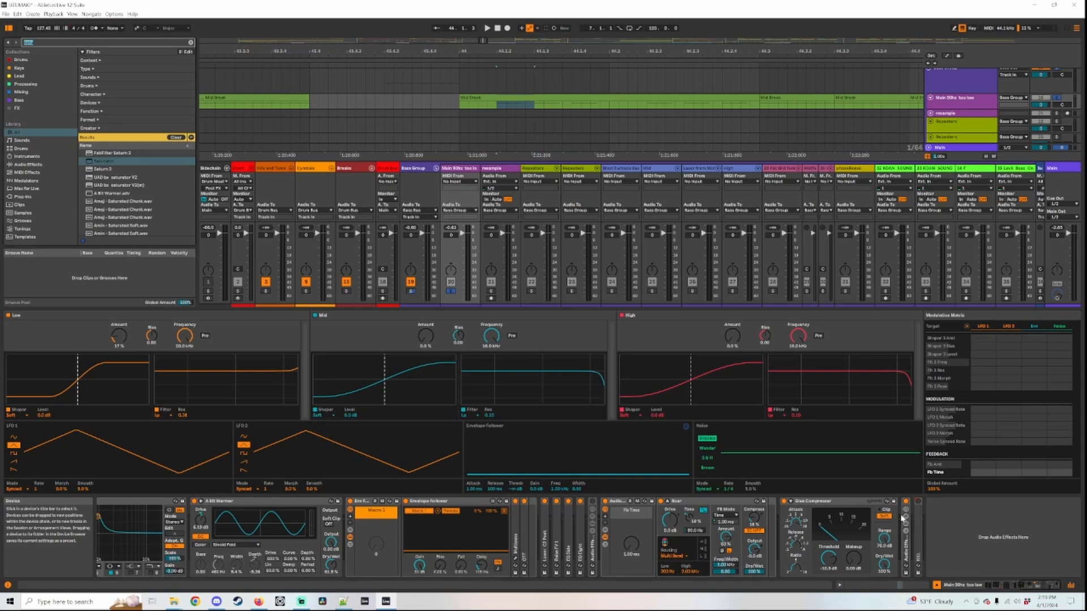
type("ott")
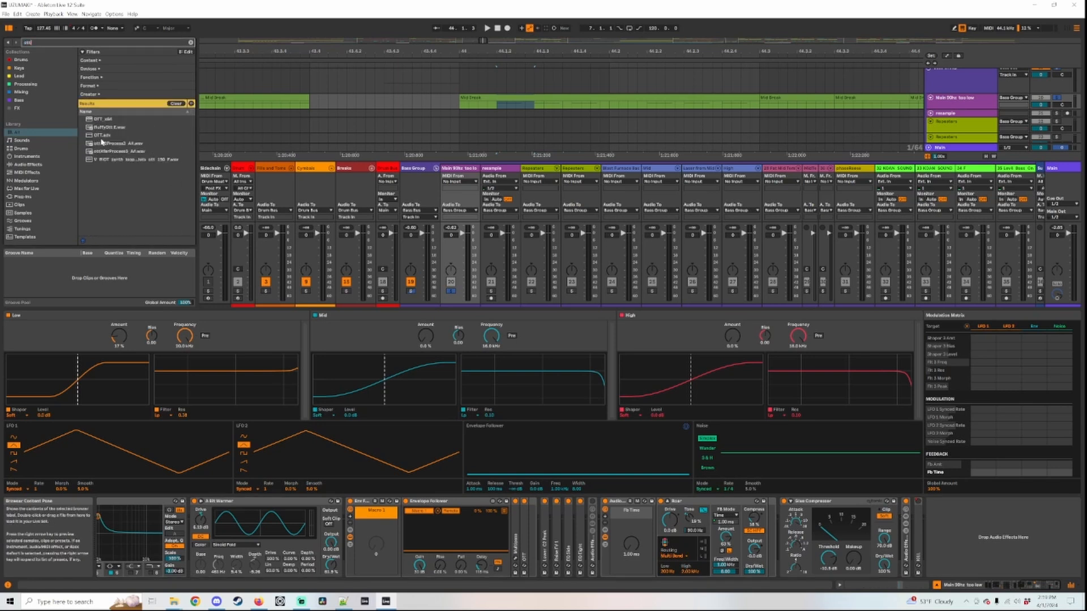
mouse_move(102, 137)
left_mouse_down()
mouse_move(899, 523)
mouse_move(781, 526)
left_mouse_up()
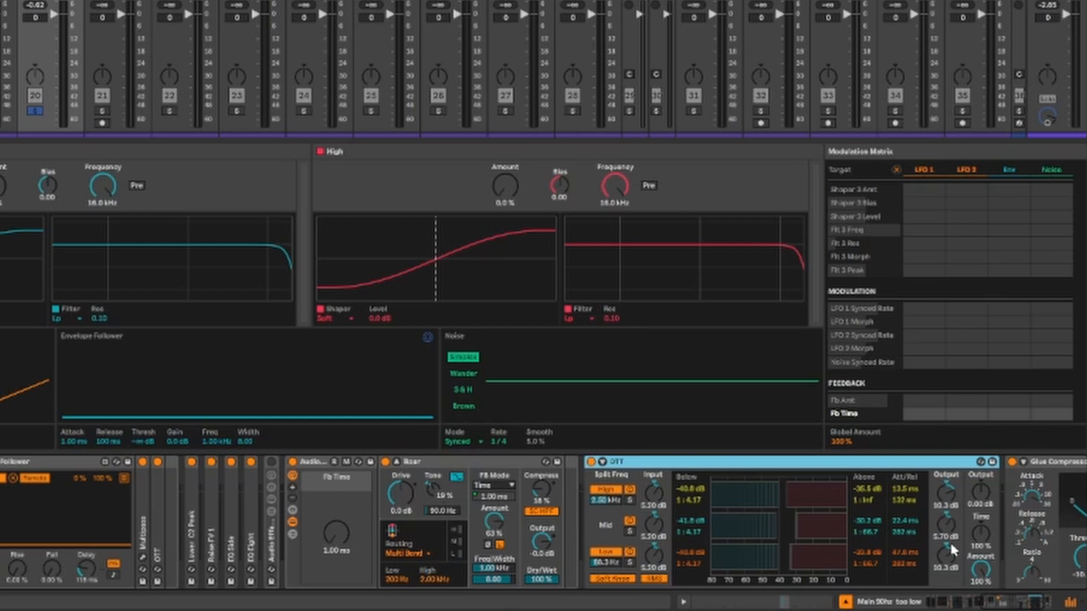
left_click_drag(600, 568, 599, 564)
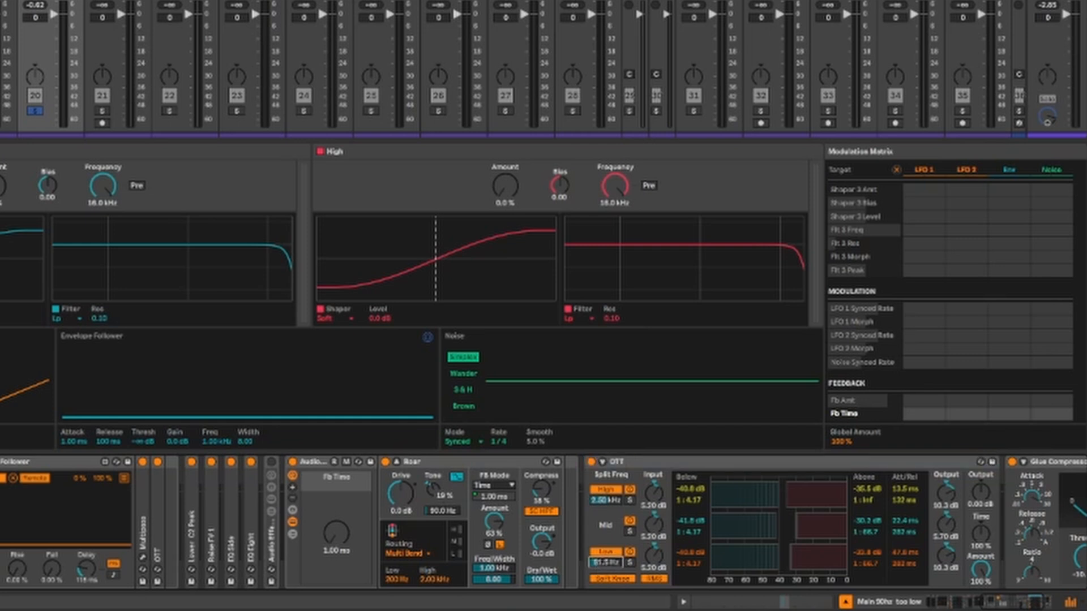
left_click(605, 501)
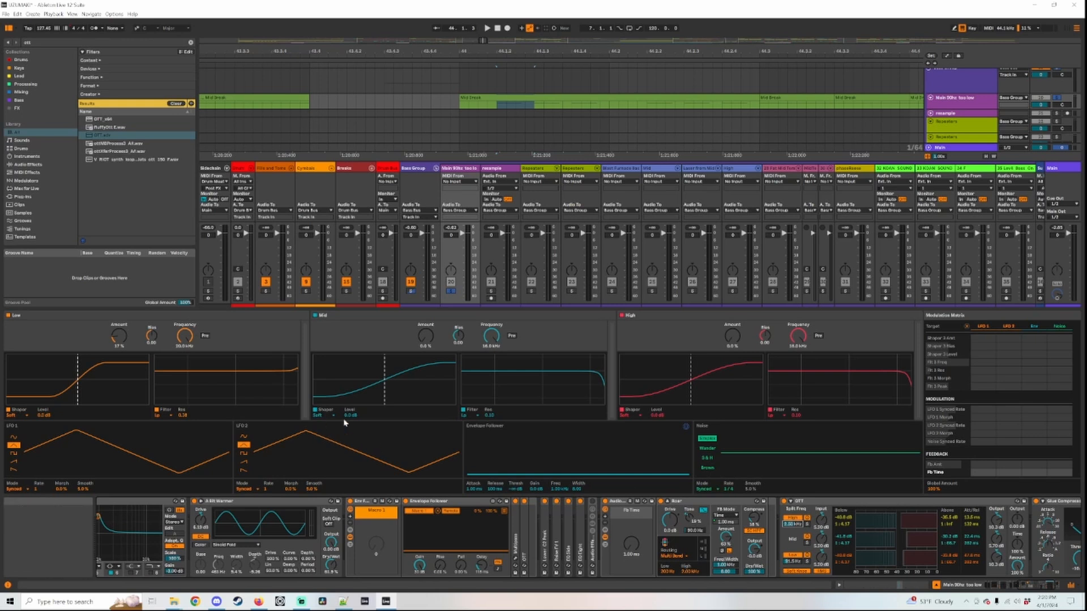
Lower the low crossover frequency of Roar's Multi Band routing and audition the Mid Break clip
left_click(694, 505)
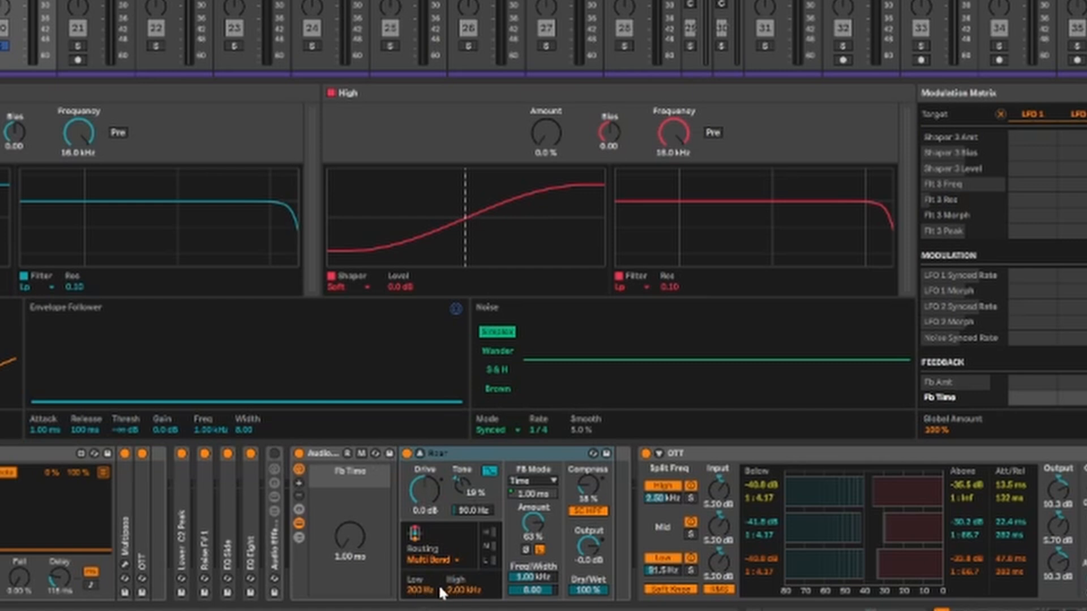
left_click(413, 592)
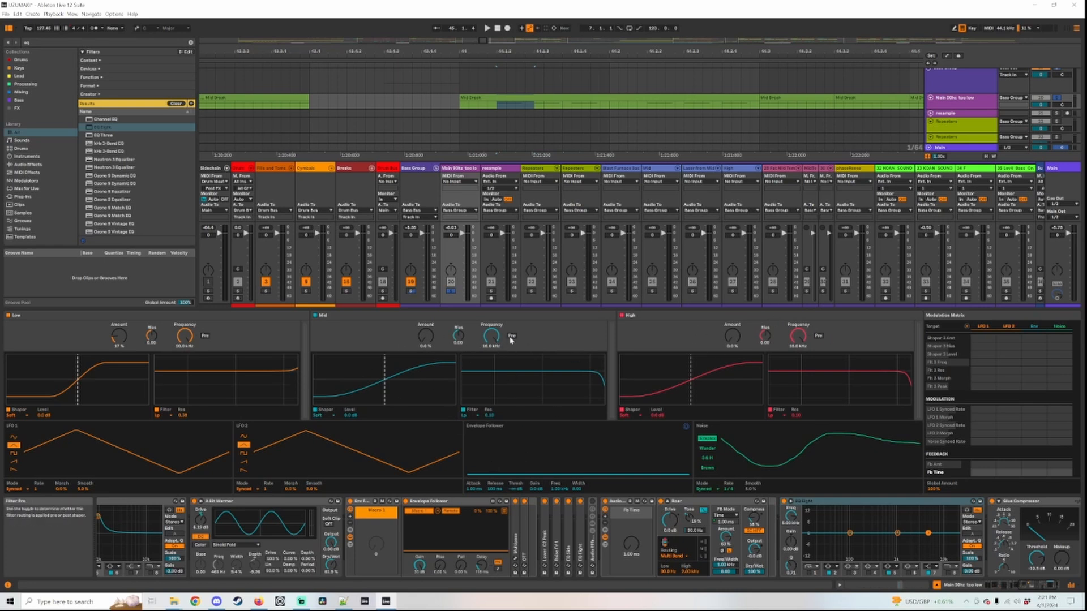
key("space")
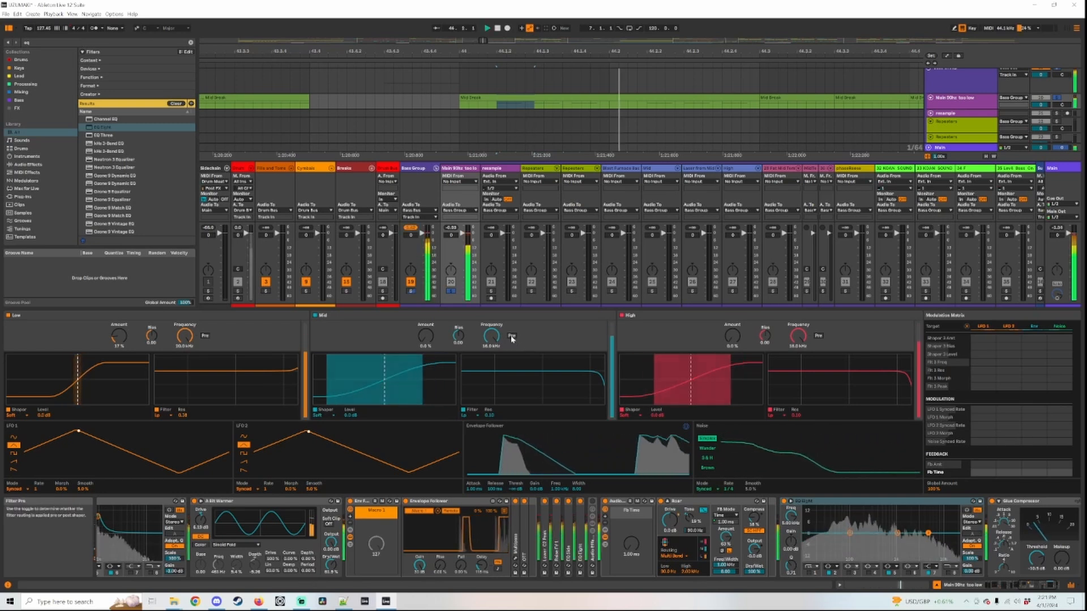
left_click(626, 100)
key("space")
key("space")
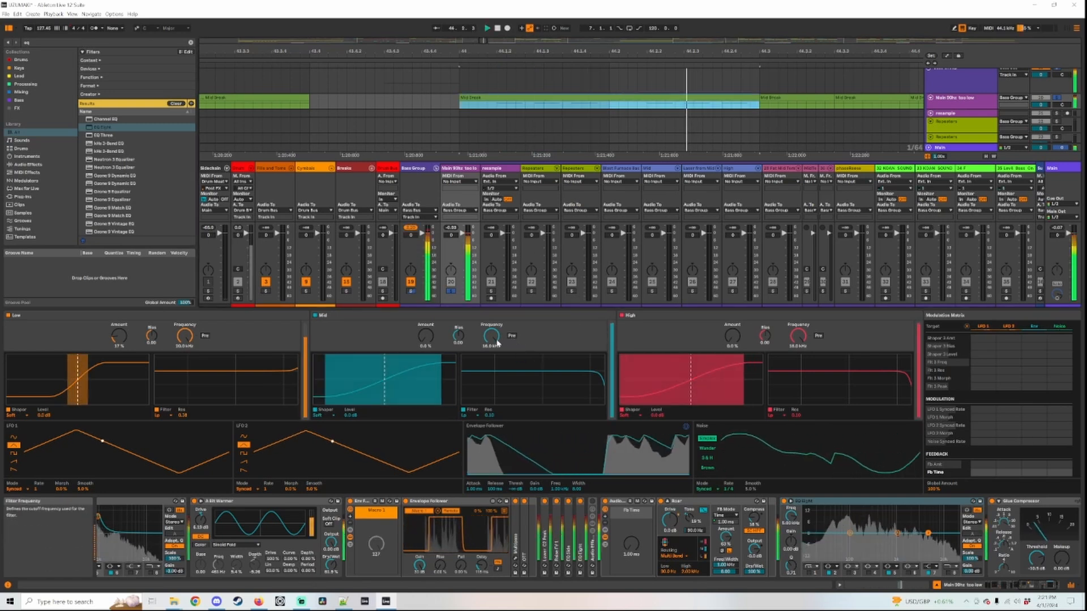
Sweep the Mid band's filter frequency down during playback and set it to 20 kHz
key("space")
key("space")
left_click_drag(491, 337, 492, 269)
key("space")
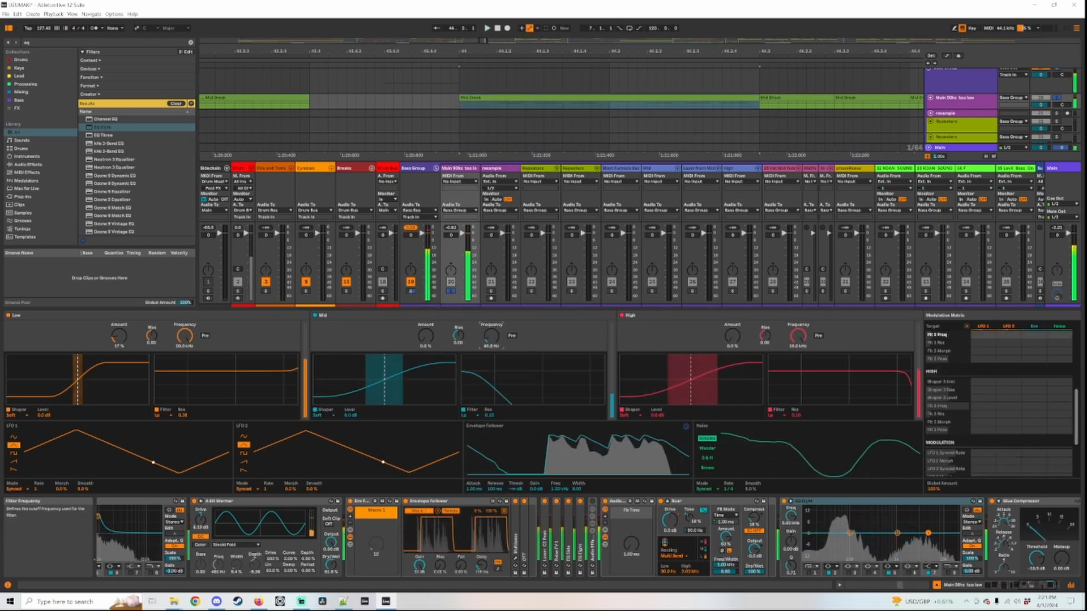
key("space")
key("space")
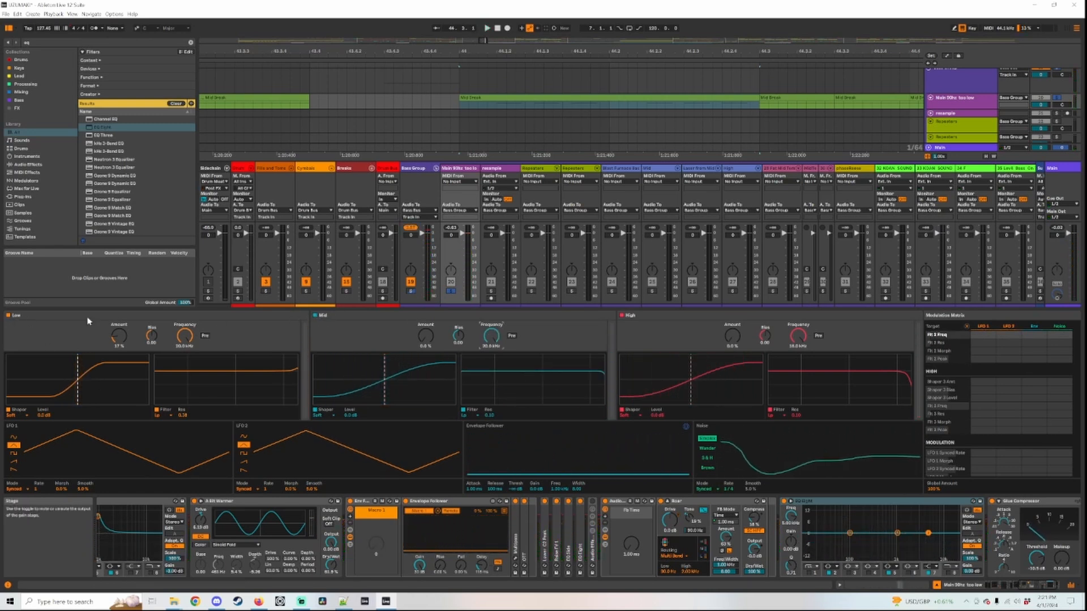
Turn off Roar's Low band and audition the Mid and High bands alone
left_click(7, 315)
key("space")
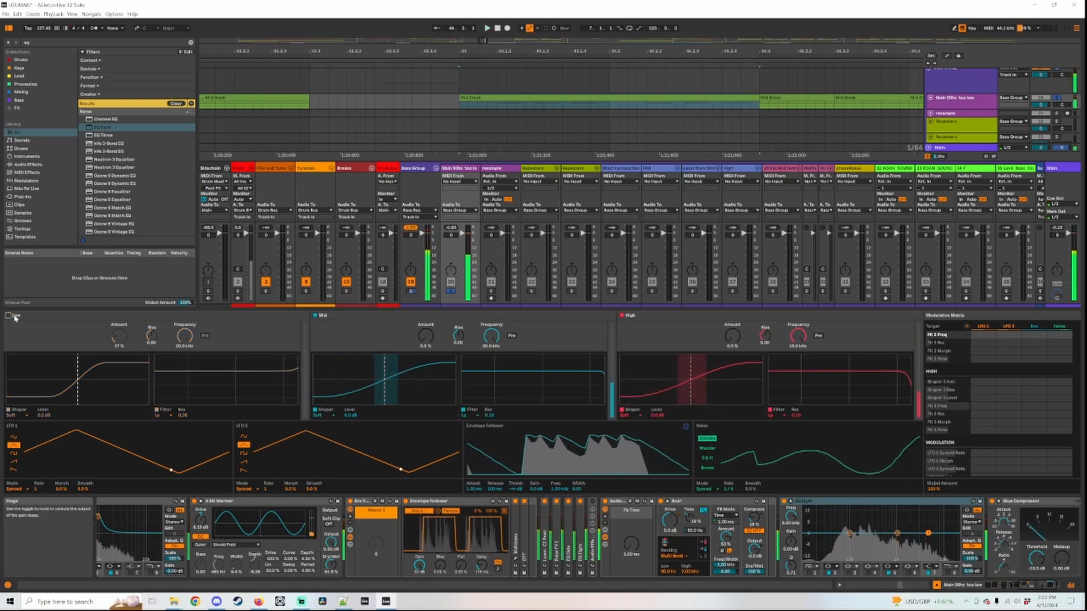
key("space")
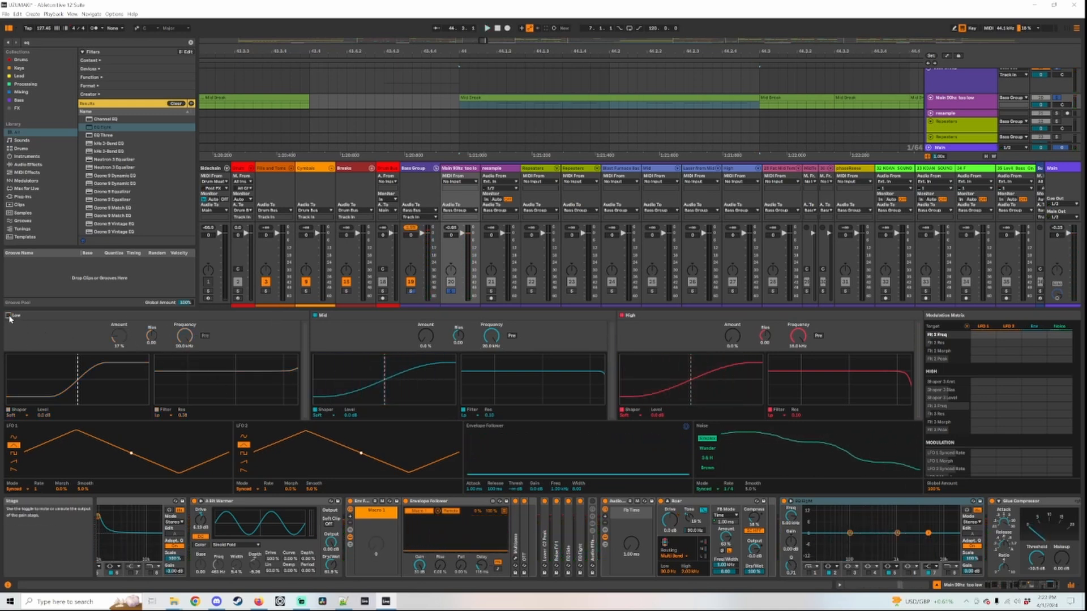
Set the High band's shaper Amount to 6.3 % and its Bias to 0.79 while auditioning the bass
key("space")
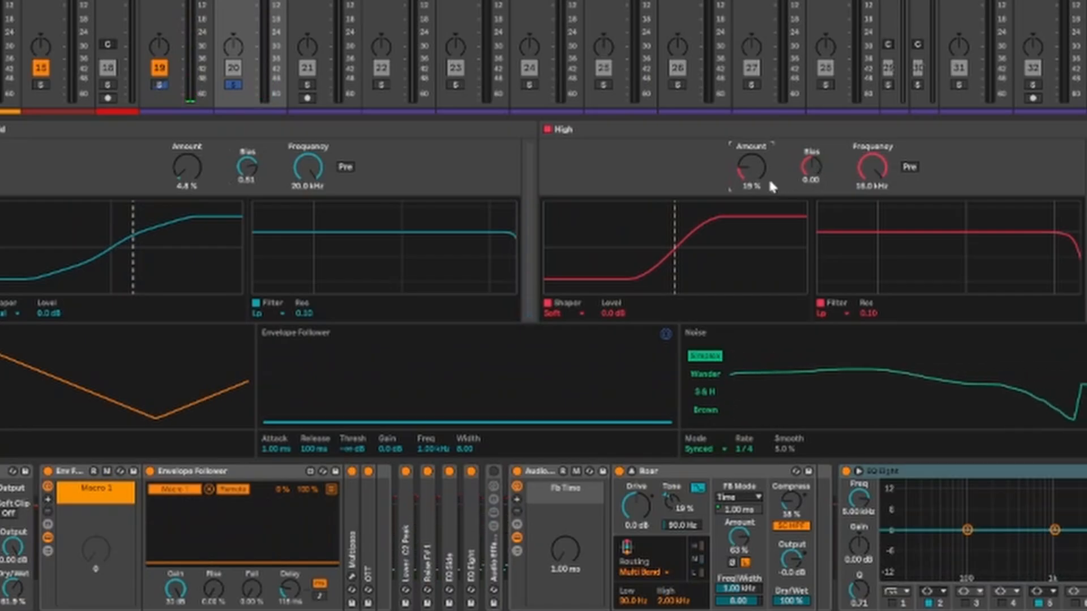
left_click_drag(758, 171, 758, 195)
left_click_drag(810, 166, 810, 130)
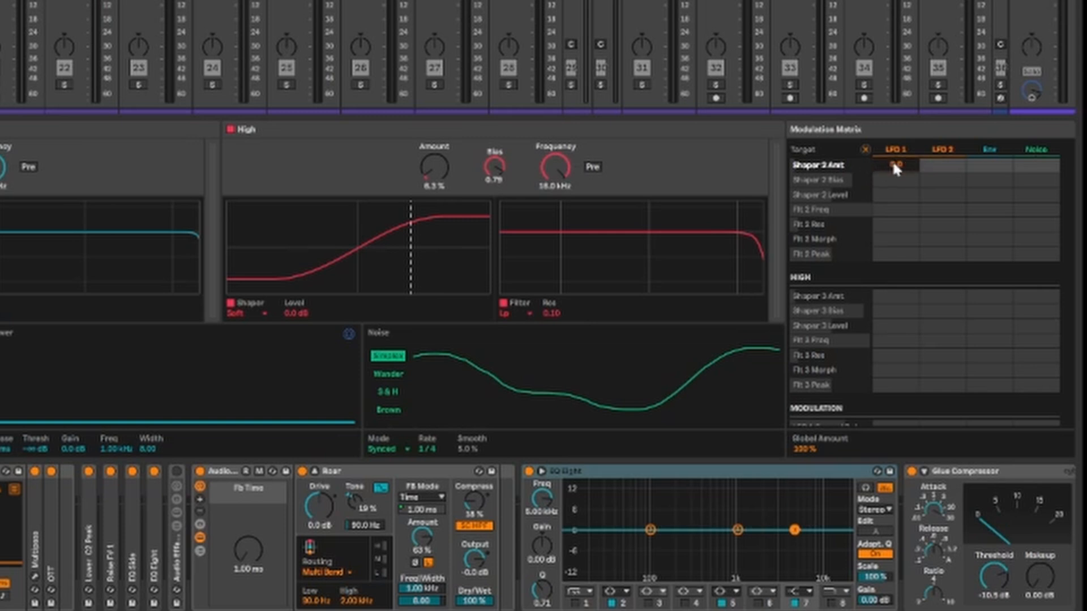
Adjust the Mid band's Bias and modulate Shaper 2 Bias with LFO 1 in the modulation matrix during playback
left_click(974, 164)
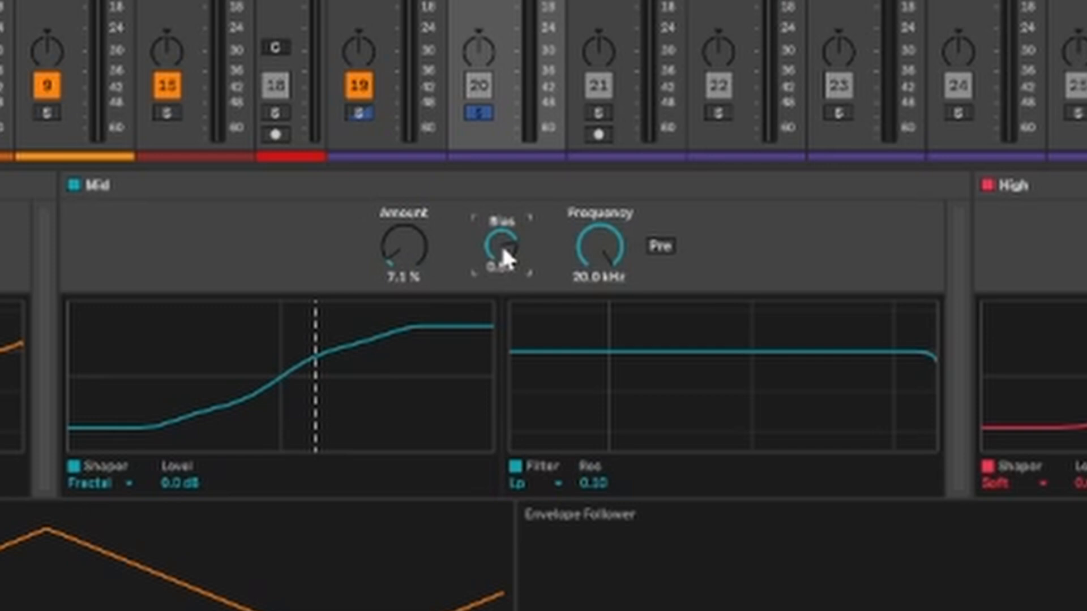
left_click_drag(511, 243, 511, 184)
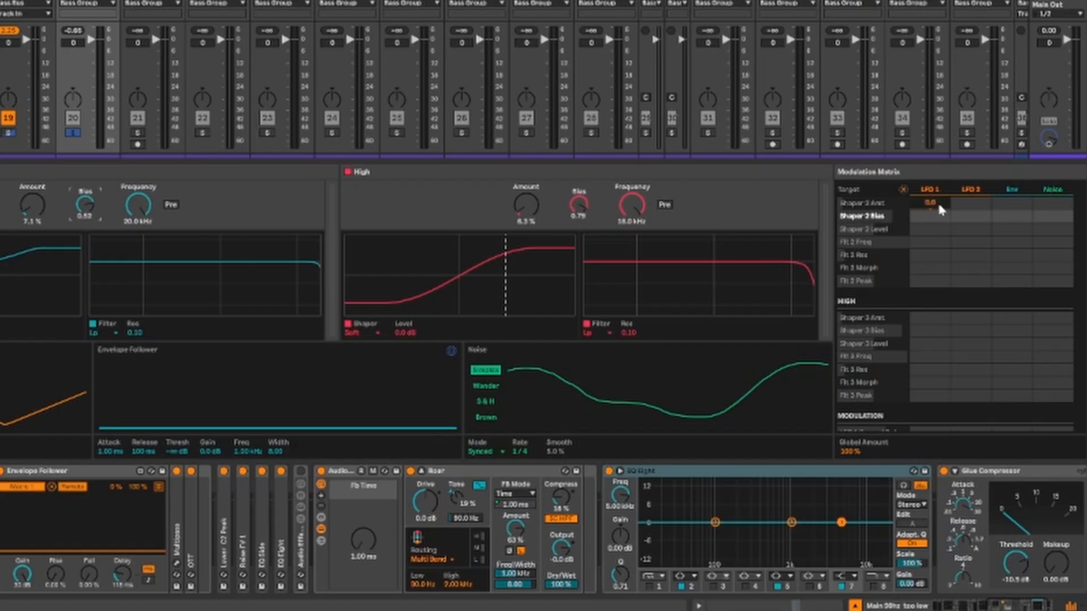
key("space")
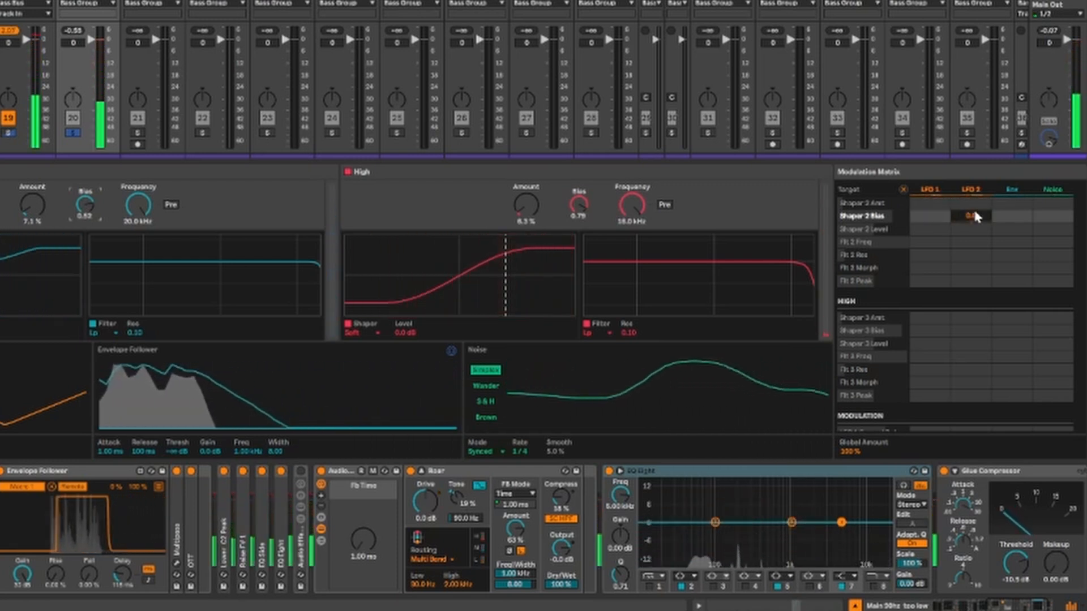
left_click_drag(929, 217, 929, 113)
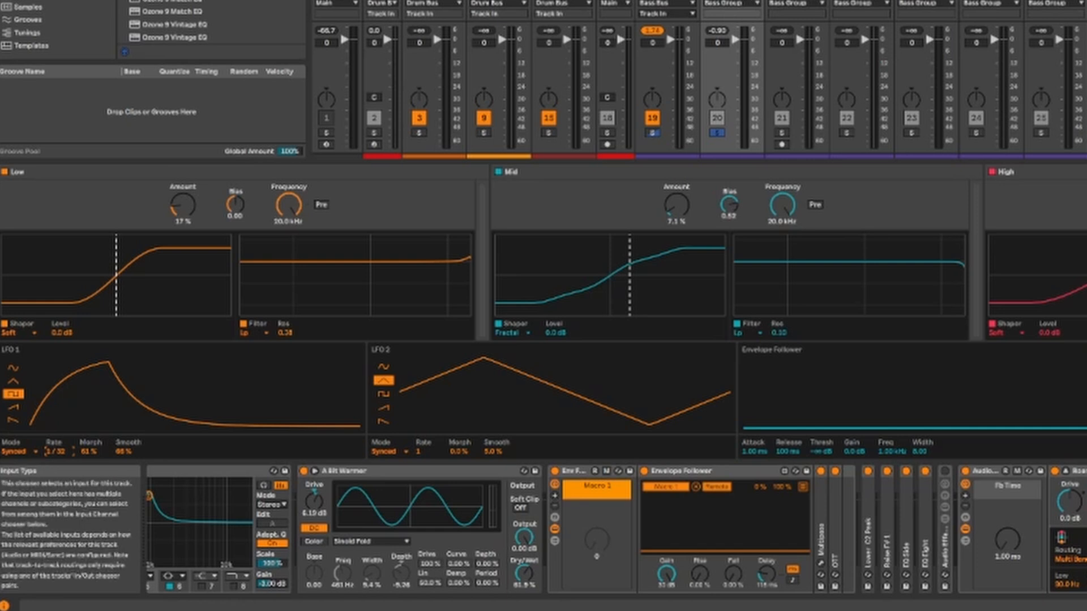
Check LFO 1's sync mode choices, audition the modulation, and set its Morph to 100 % and Smooth to 0.0 %
left_click(20, 453)
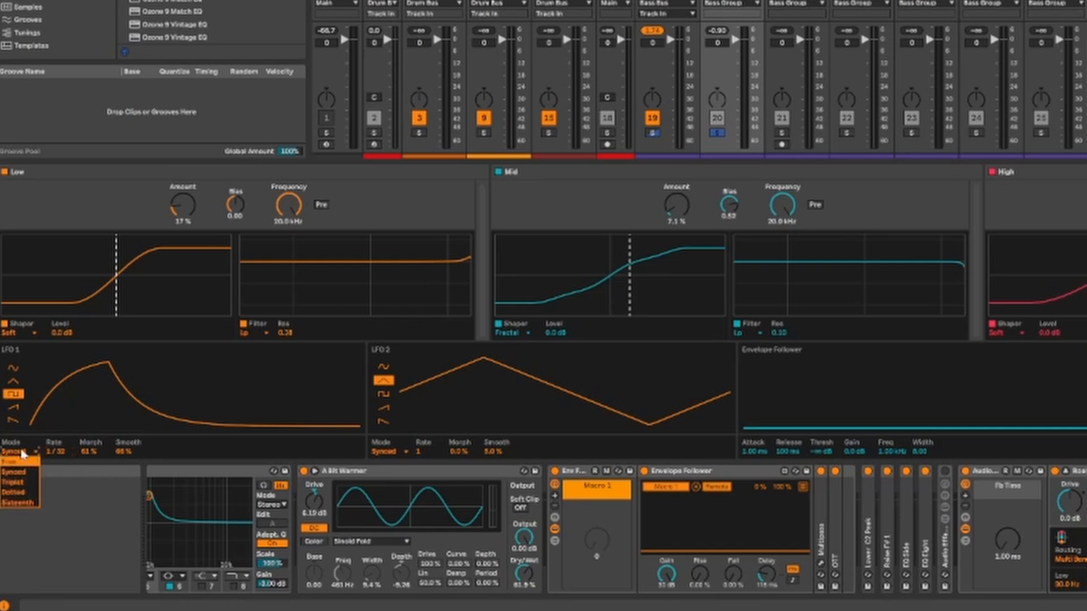
left_click(24, 453)
key("space")
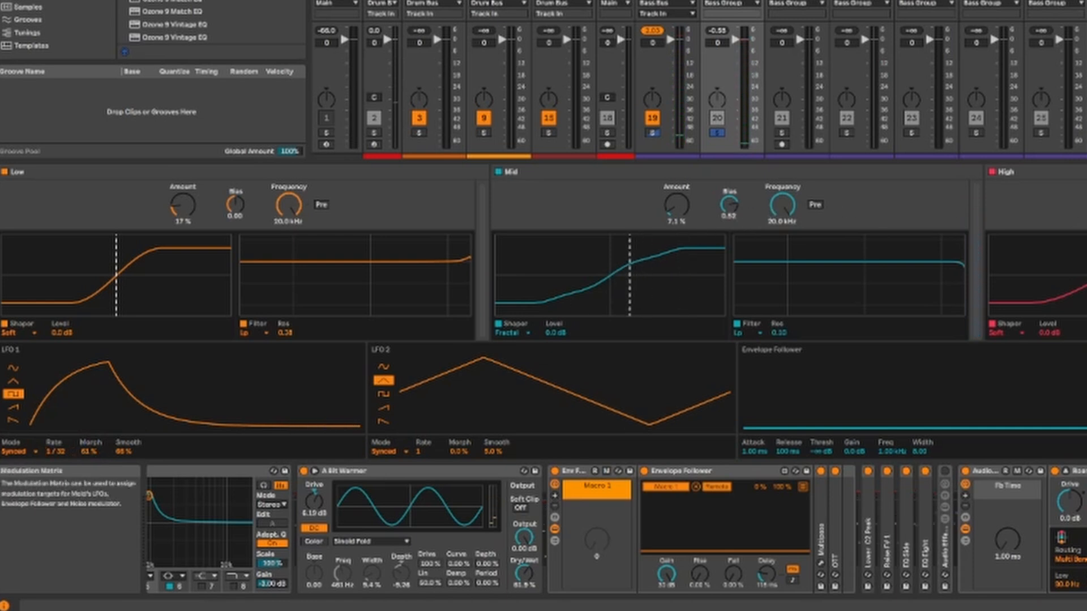
key("space")
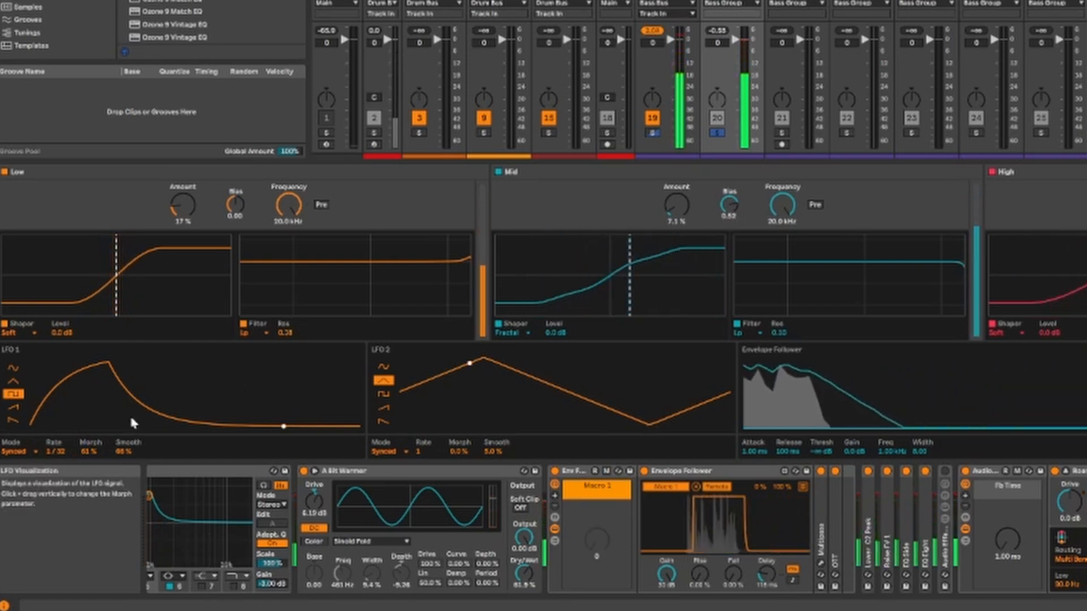
left_click_drag(88, 451, 123, 473)
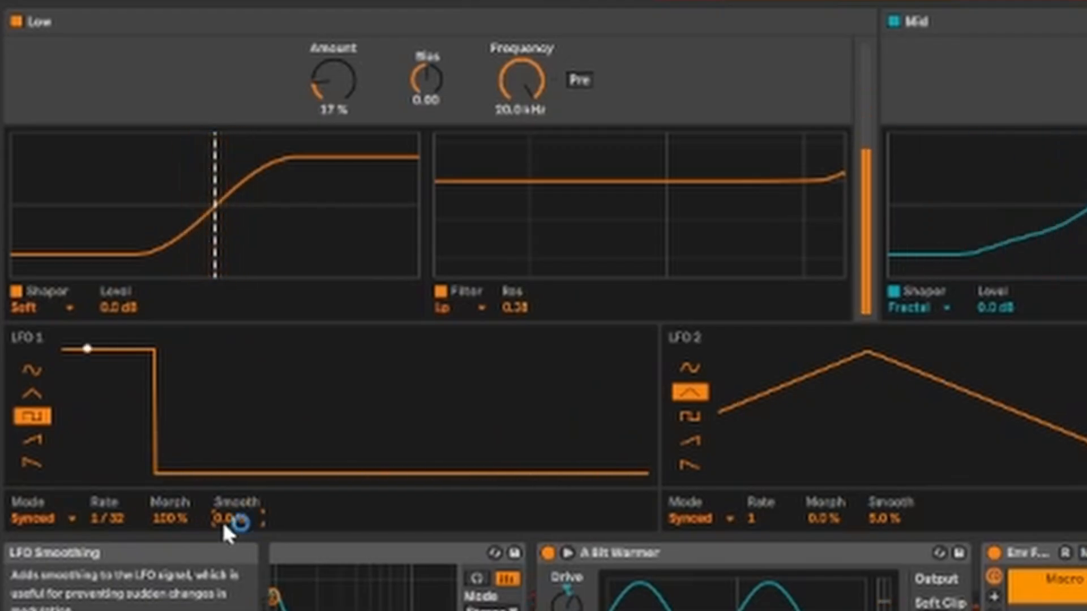
Switch LFO 1 to a sine waveform with a Morph of -7.8 % and slow its Rate to 1/4
left_click(27, 391)
left_click(27, 371)
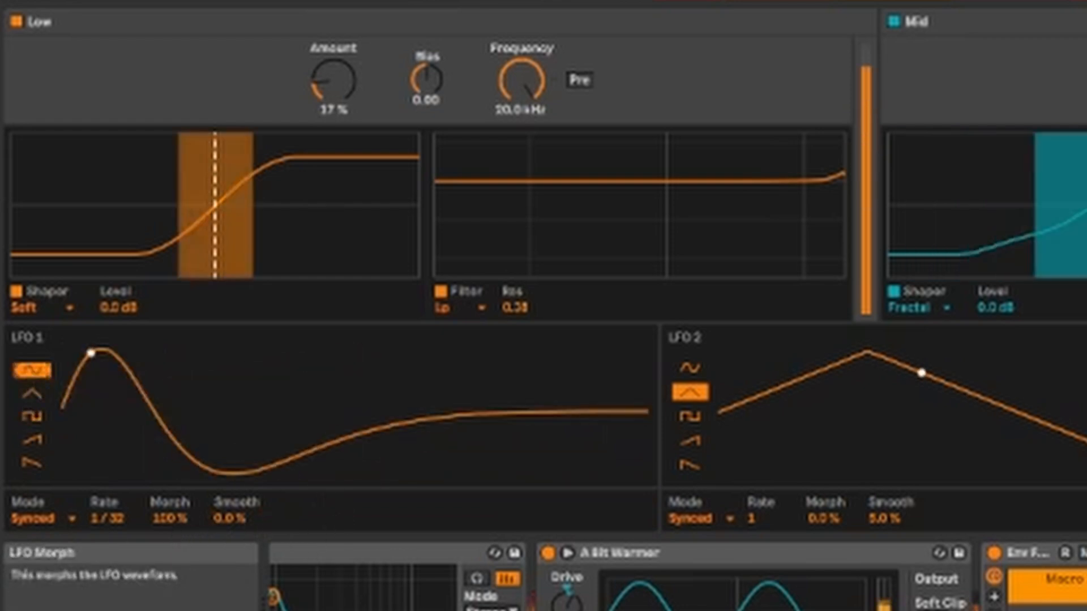
left_click_drag(170, 518, 170, 578)
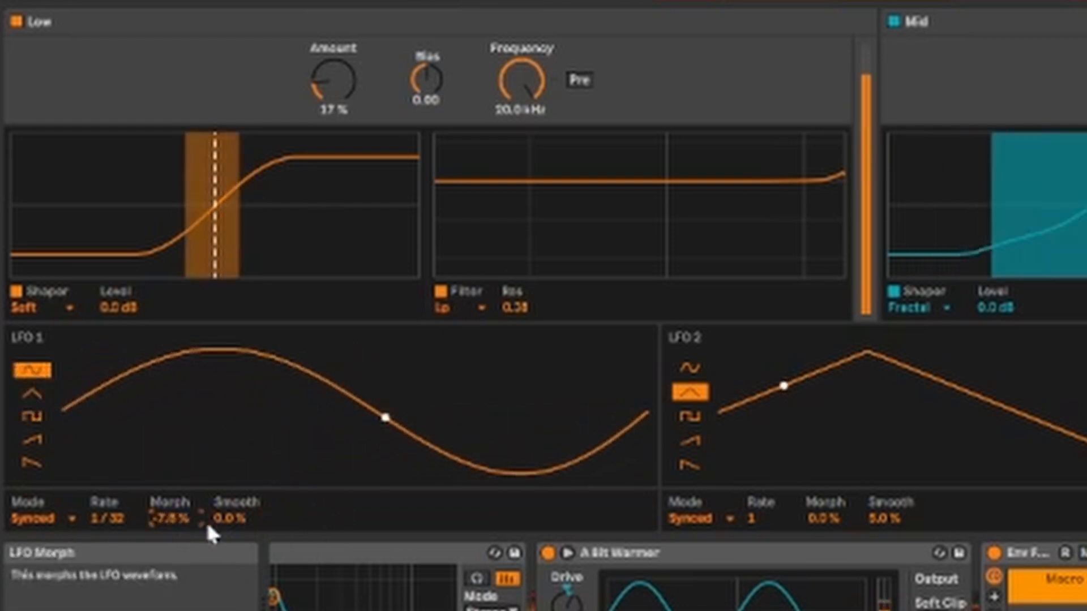
left_click_drag(108, 516, 108, 507)
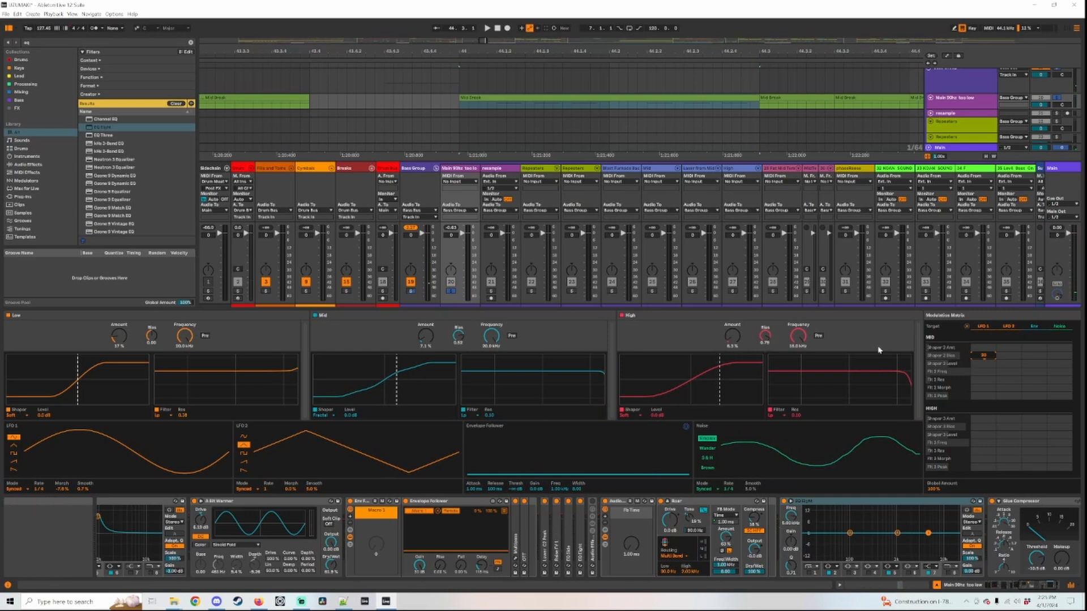
Raise the High band's shaper Amount, fine-tune it slightly downward and audition the bass
left_click_drag(737, 340, 736, 311)
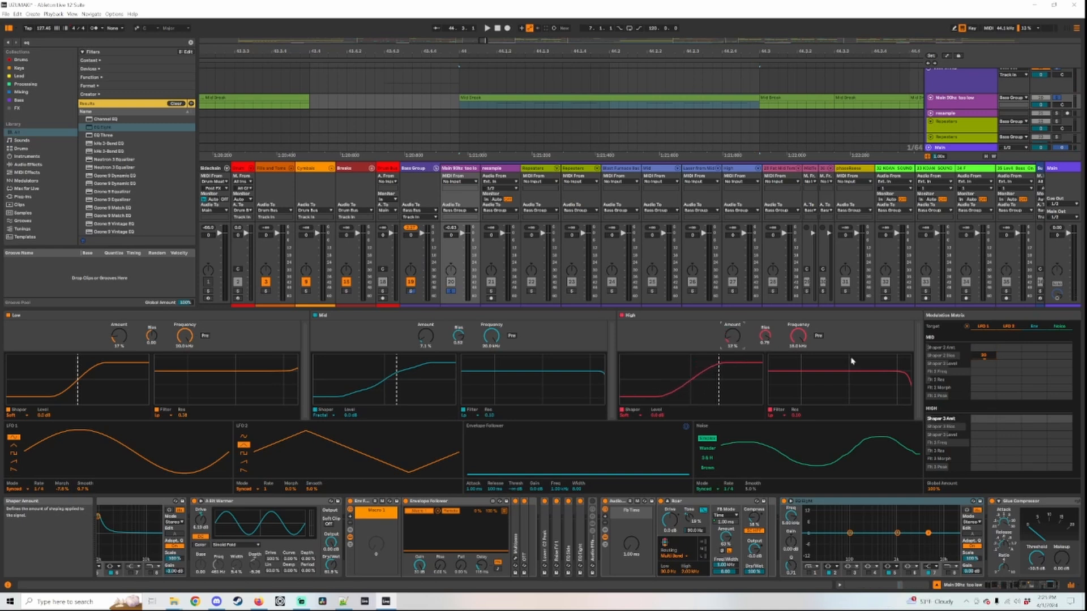
left_click_drag(734, 340, 733, 345)
key("space")
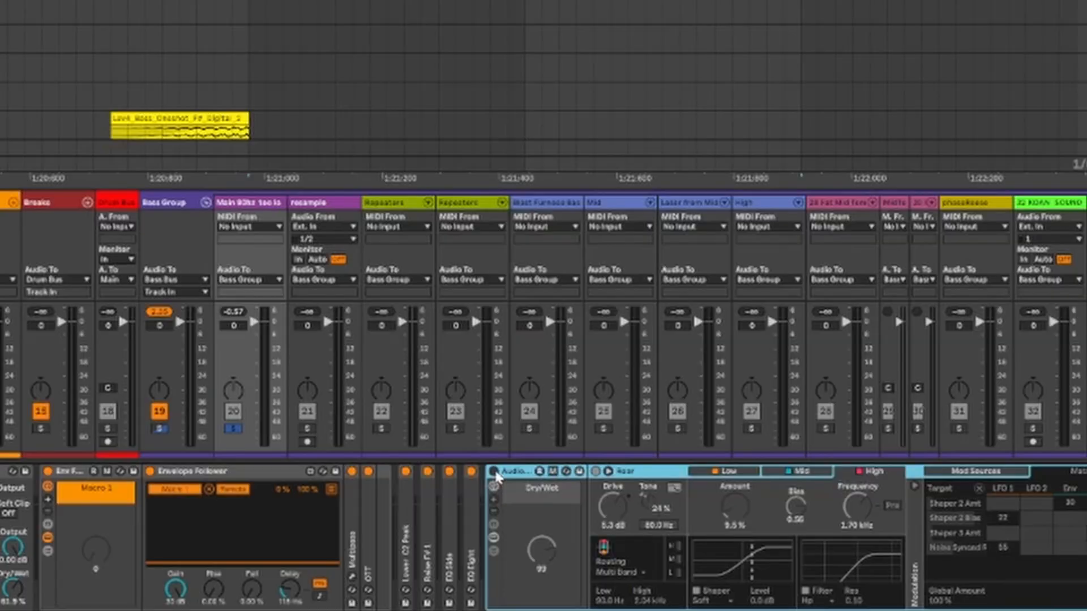
Select the Mid Side Roar in the bass track's device chain and open its expanded view
scroll(880, 559, "right", 10)
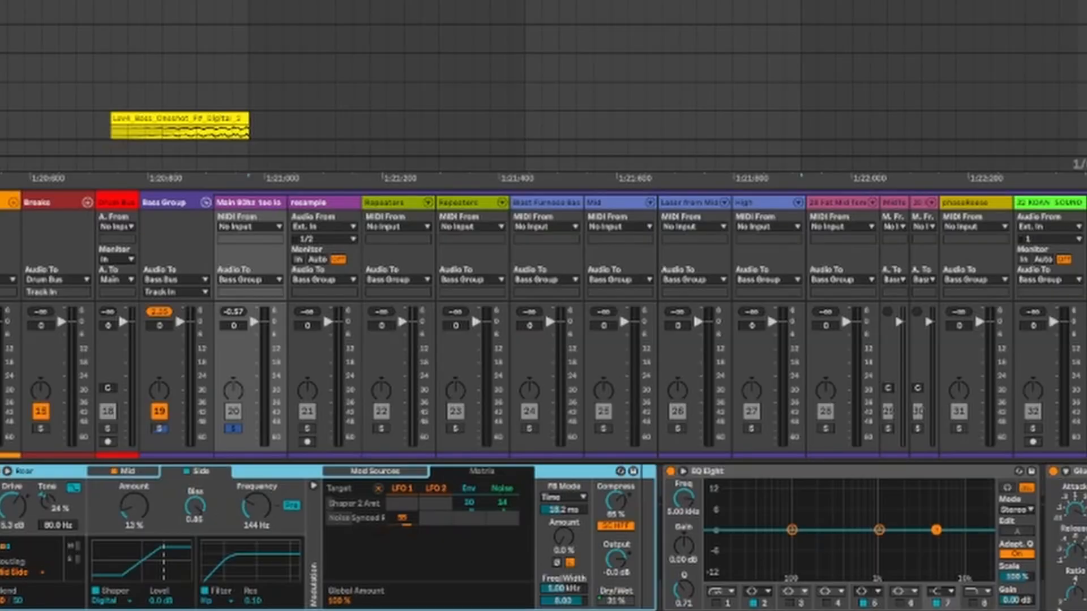
scroll(543, 536, "left", 5)
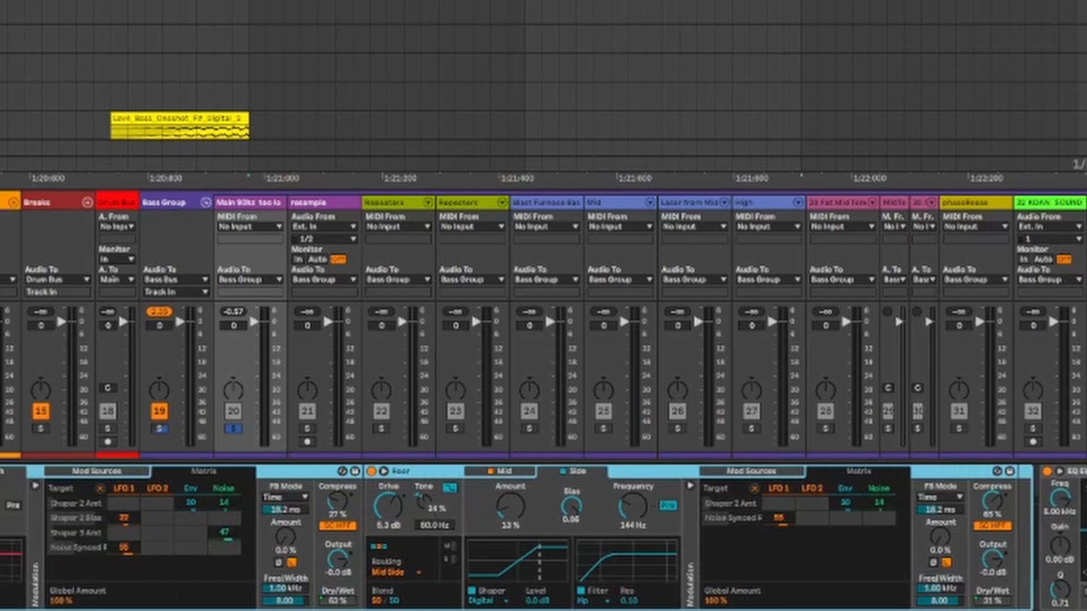
left_click(437, 474)
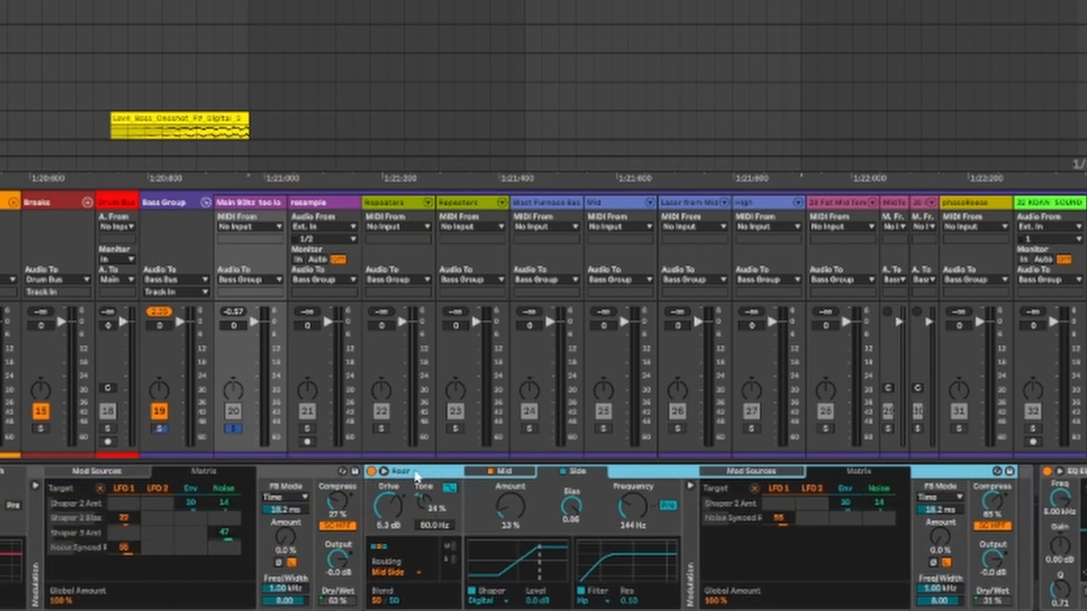
left_click(385, 472)
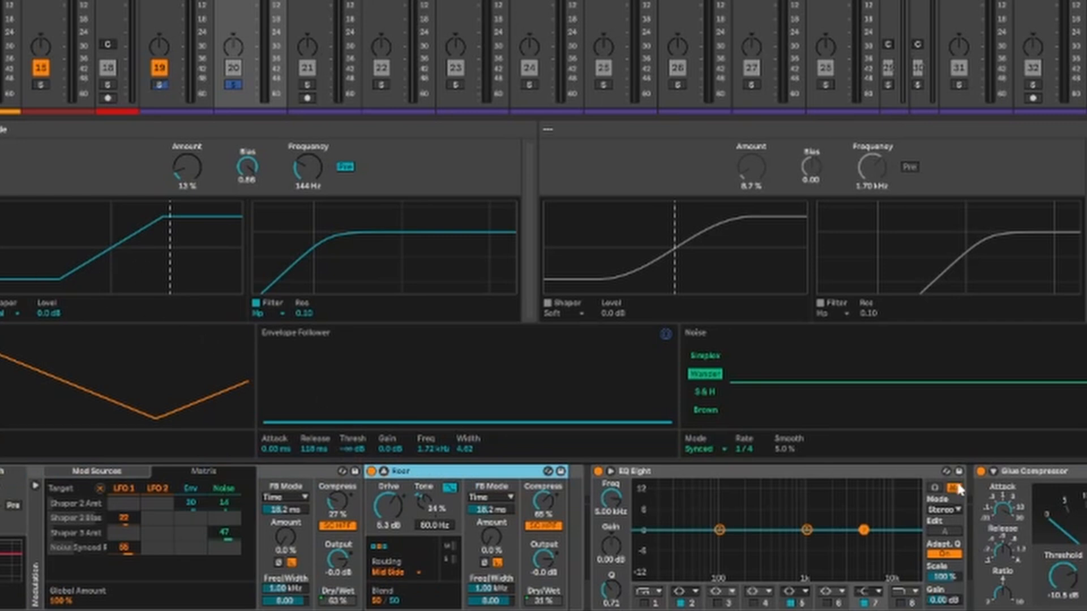
Switch the EQ Eight after Roar to M/S mode, edit its Side signal and start playback
left_click(939, 510)
left_click(948, 532)
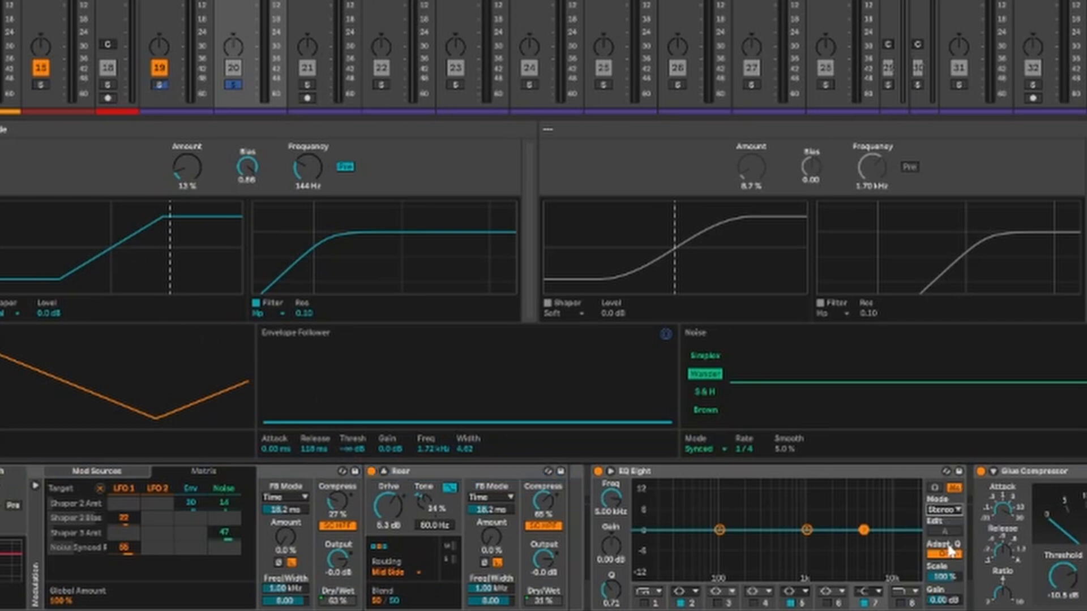
left_click(947, 532)
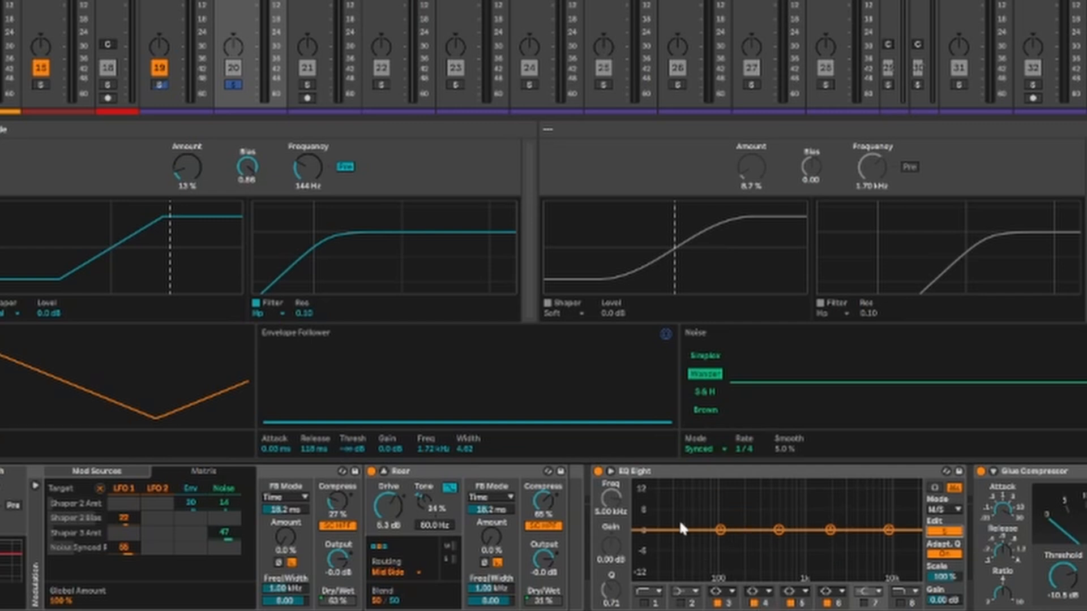
left_click_drag(642, 543, 627, 610)
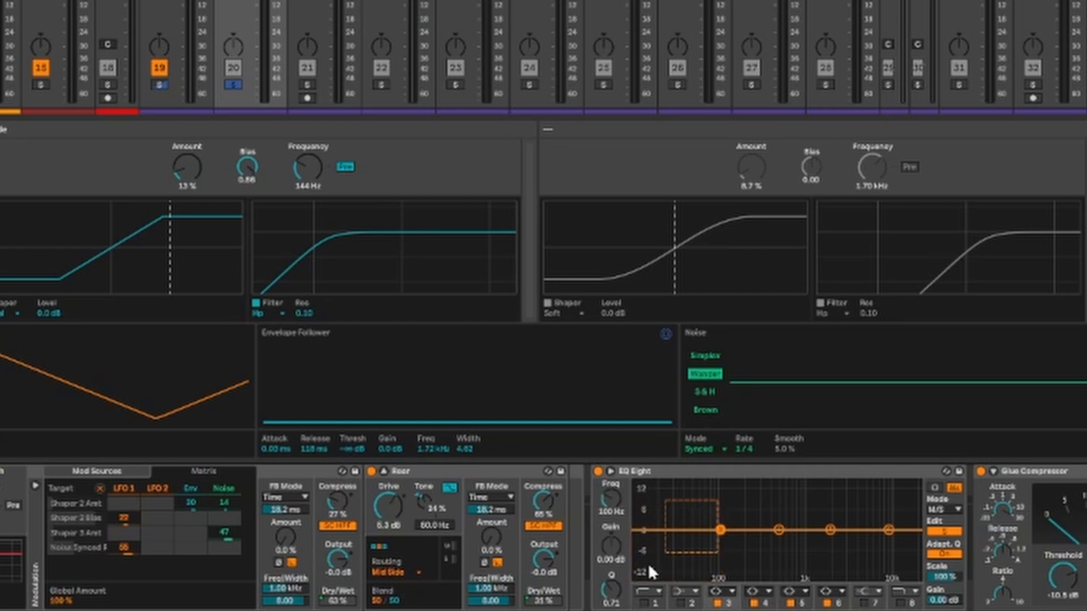
left_click_drag(650, 571, 625, 603)
key("space")
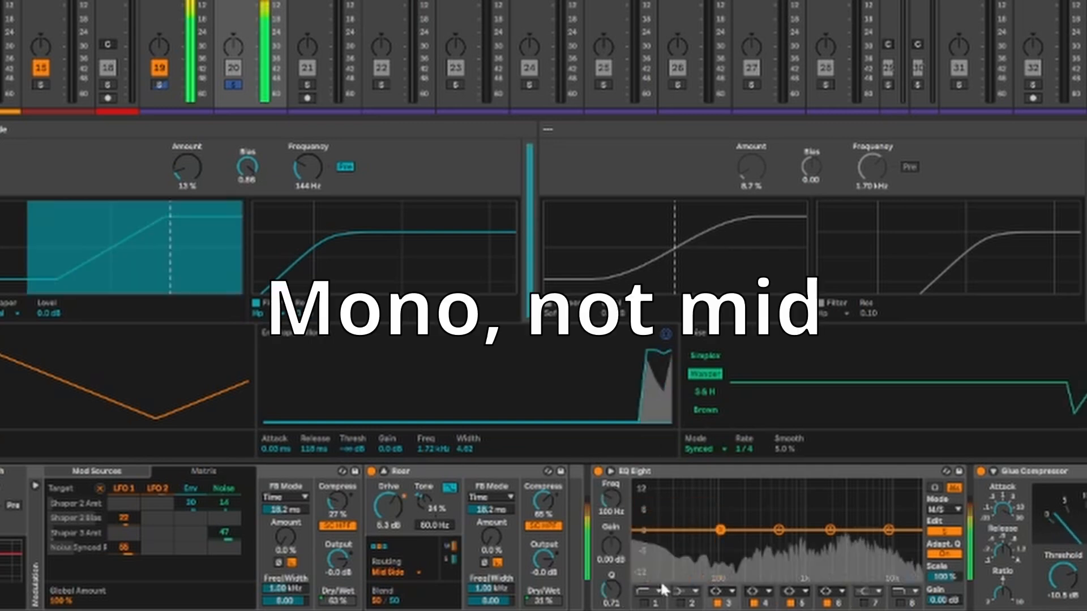
Enable EQ Eight's band 1 on the Side signal as a steeper low cut at 114 Hz with a Q of 0.10
left_click(644, 603)
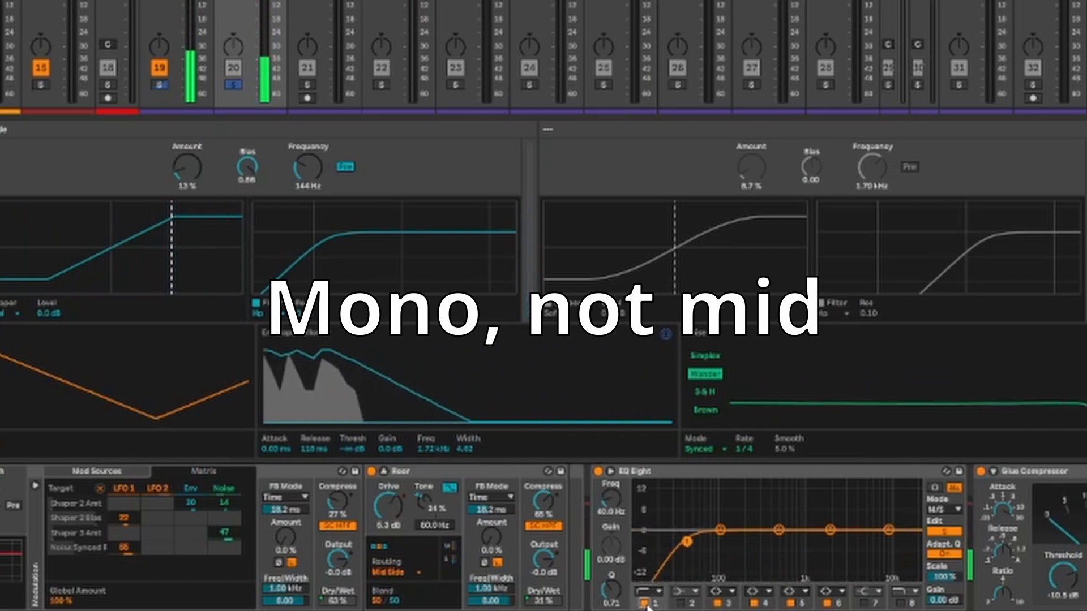
left_click_drag(686, 542, 724, 577)
key("space")
left_click(649, 591)
left_click(653, 499)
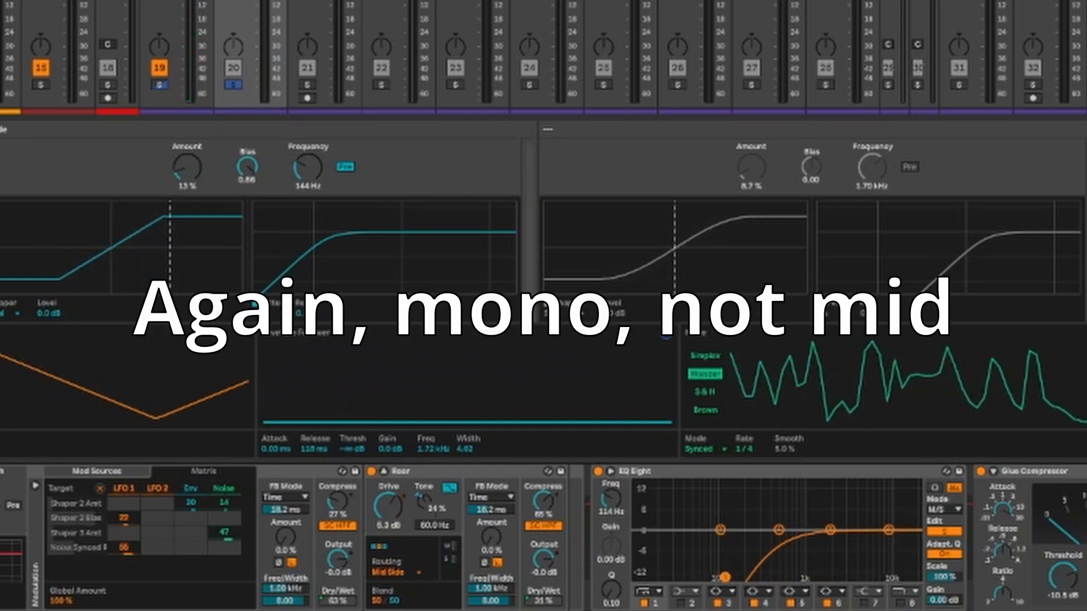
Try a -0.87 dB dip on EQ Eight's band 6 and a small boost on band 7, then turn both bands off
mouse_move(889, 530)
left_mouse_down()
mouse_move(889, 505)
mouse_move(830, 506)
mouse_move(883, 532)
left_mouse_up()
key("space")
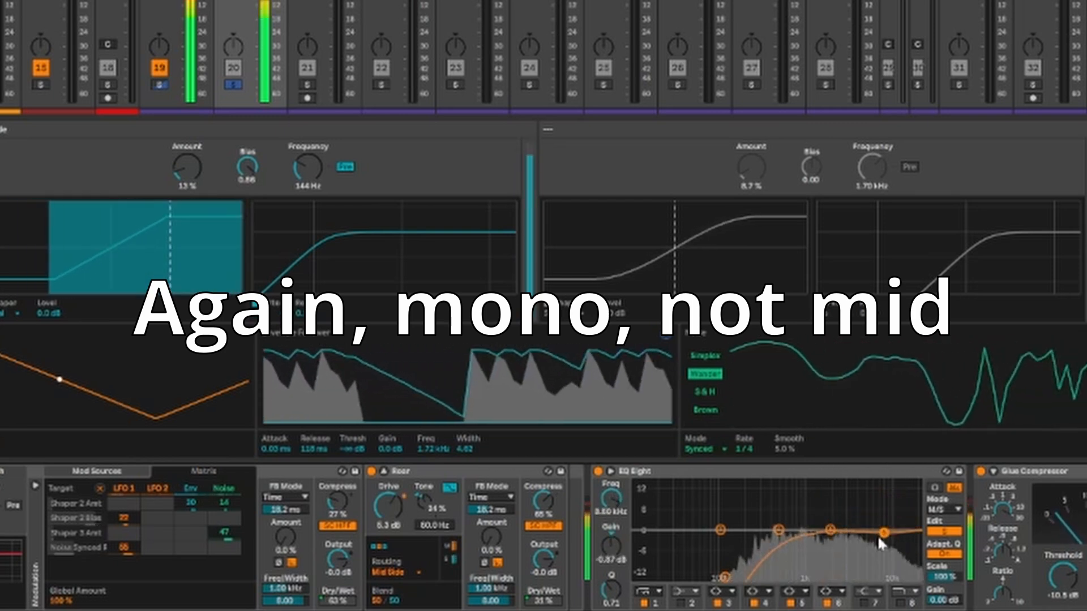
left_click(835, 603)
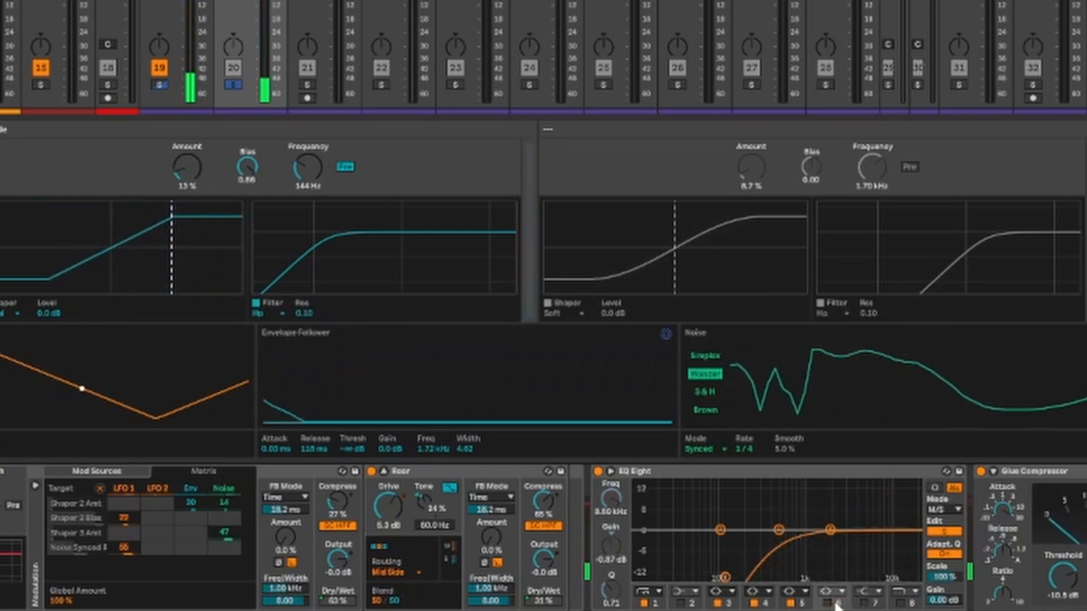
left_click(864, 603)
mouse_move(866, 530)
left_mouse_down()
mouse_move(883, 507)
mouse_move(850, 494)
mouse_move(875, 525)
left_mouse_up()
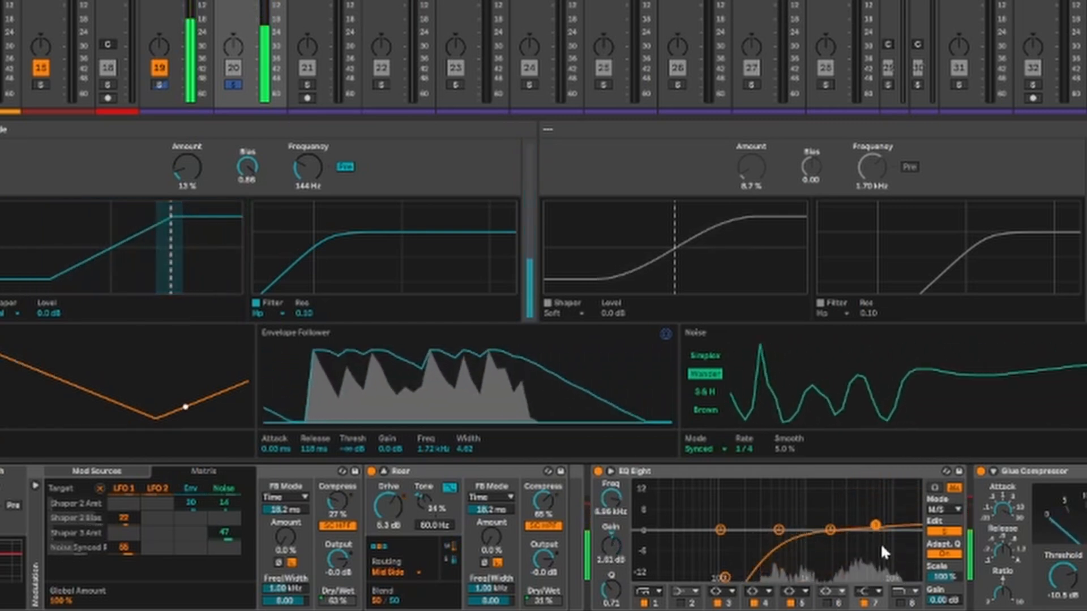
left_click(865, 603)
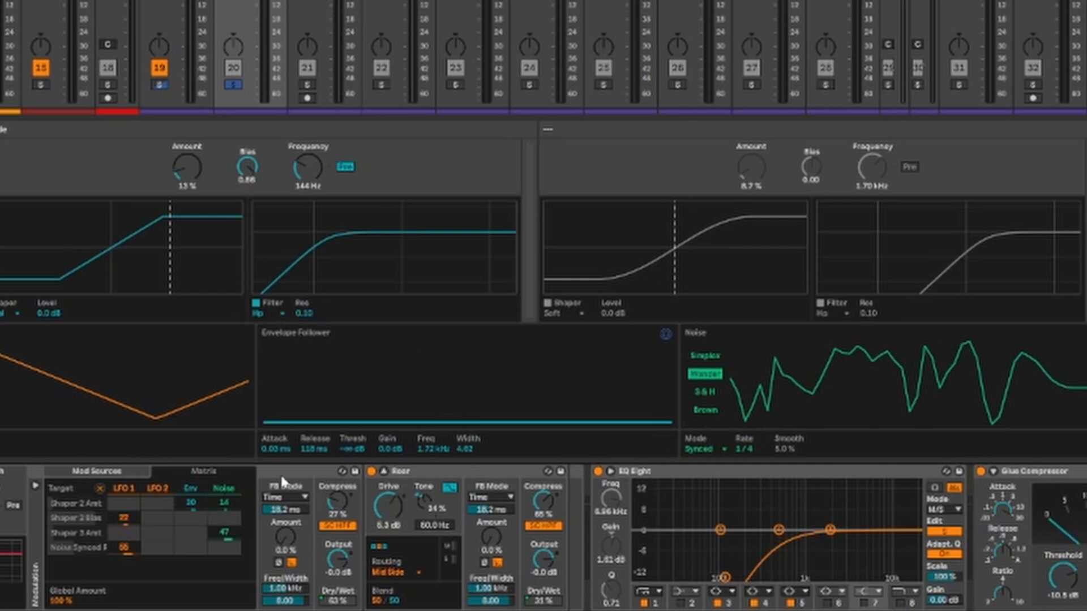
Try adjusting the Side band's shaper Amount on the Mid Side Roar, undo the change and audition the bass
left_click(435, 472)
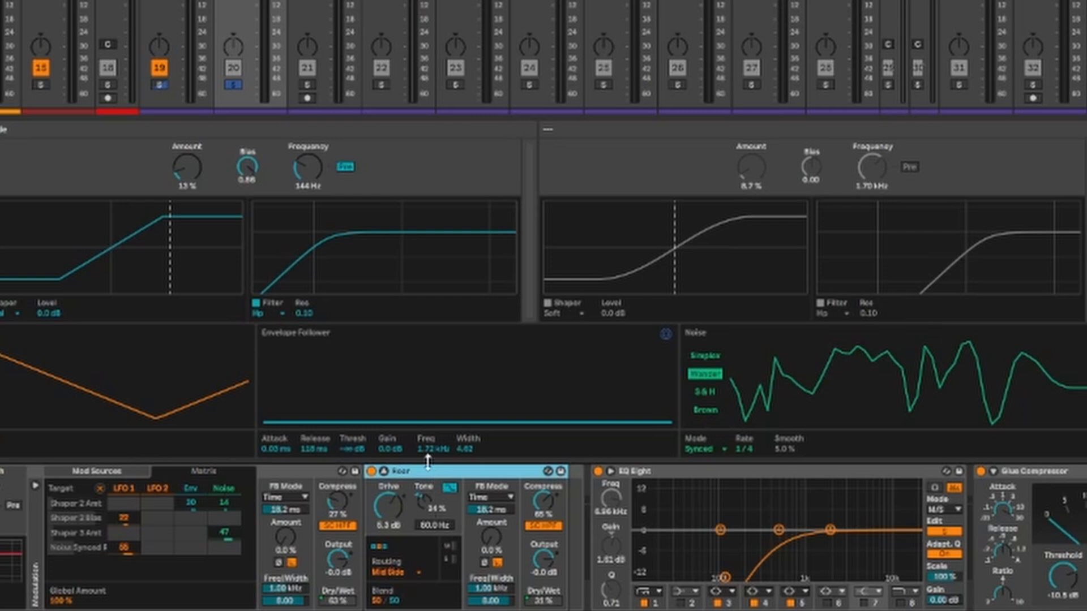
key("space")
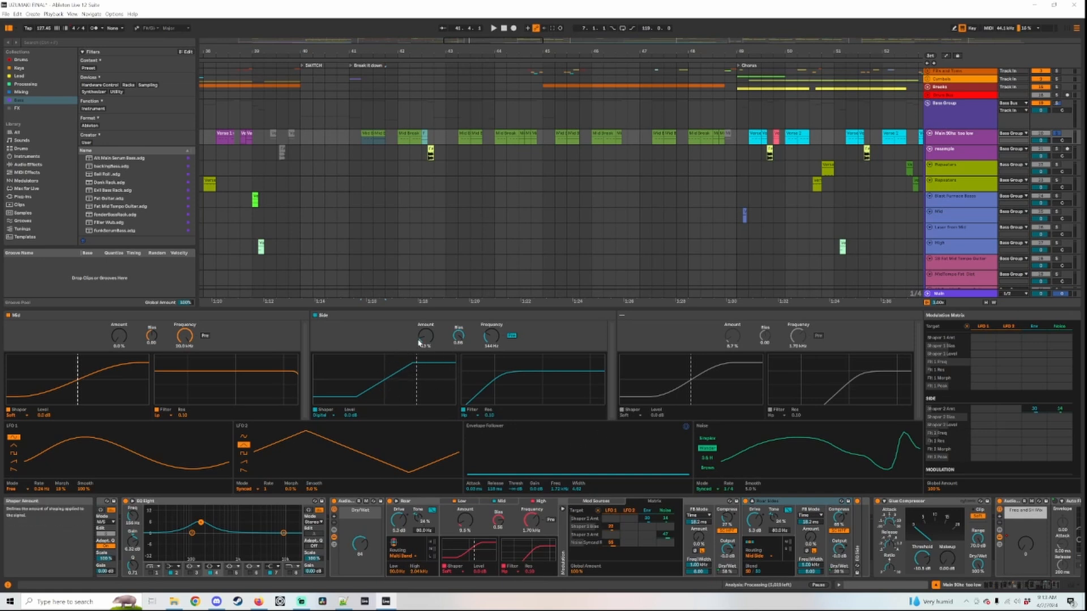
left_click_drag(423, 340, 424, 336)
key("ctrl+z")
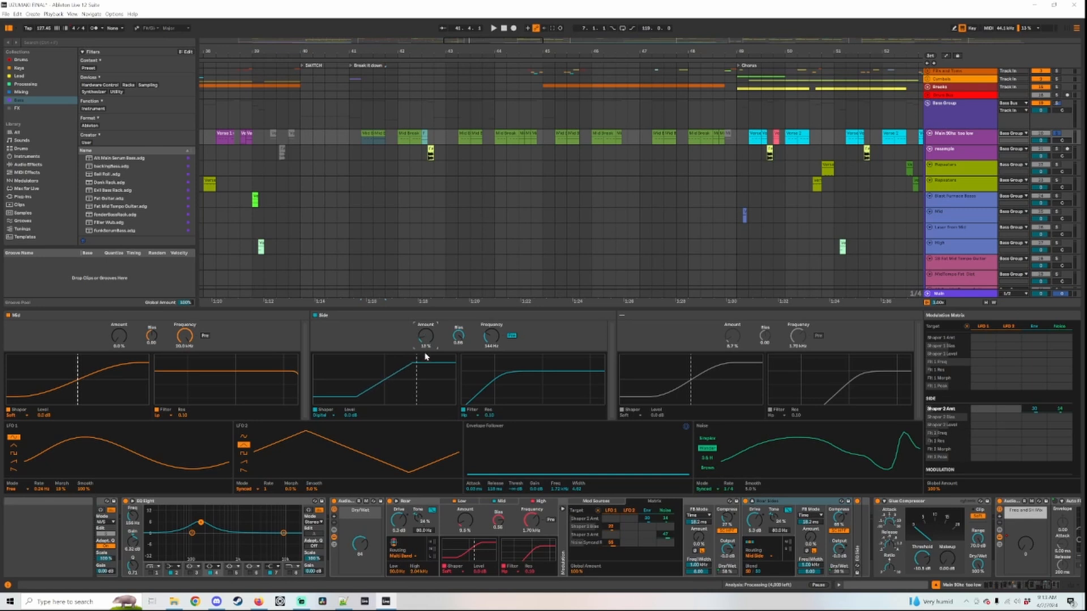
key("space")
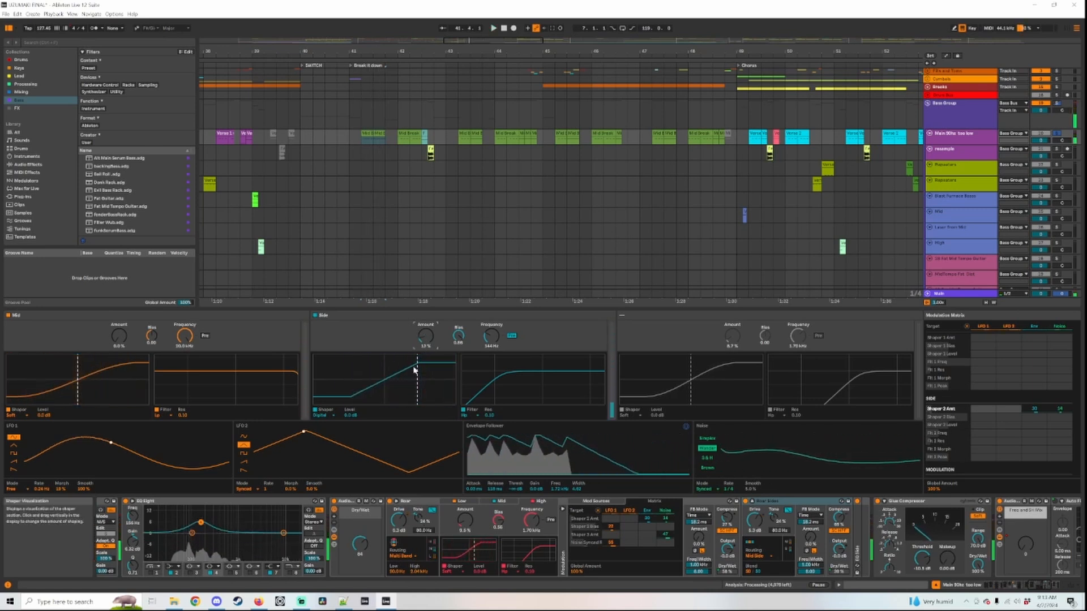